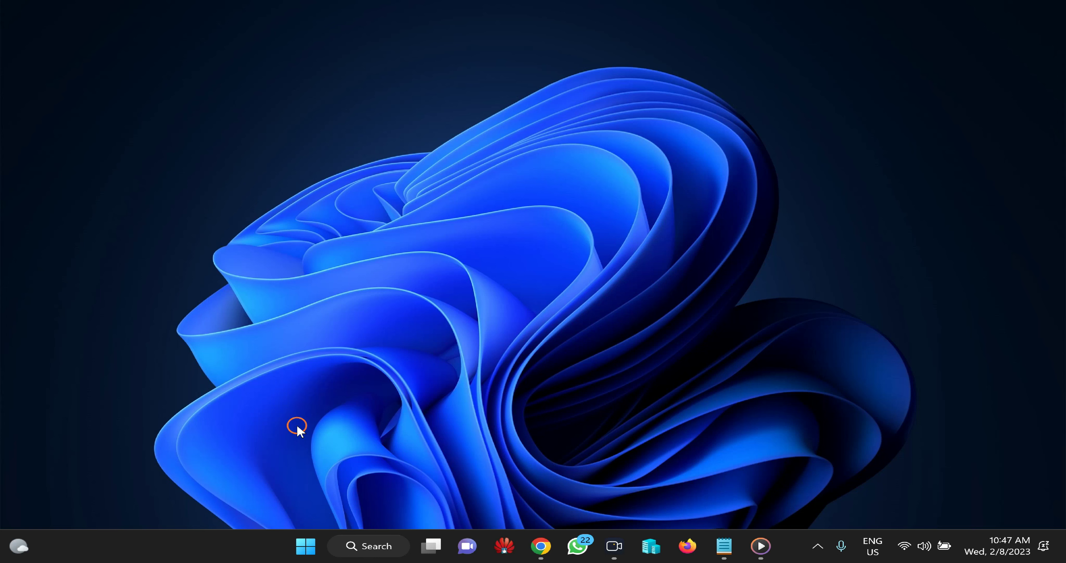
Open Task Manager, restart the Windows Explorer process, and close Task Manager.
{"action": "right_click", "coordinate": [203, 545]}
{"action": "left_click", "coordinate": [244, 497]}
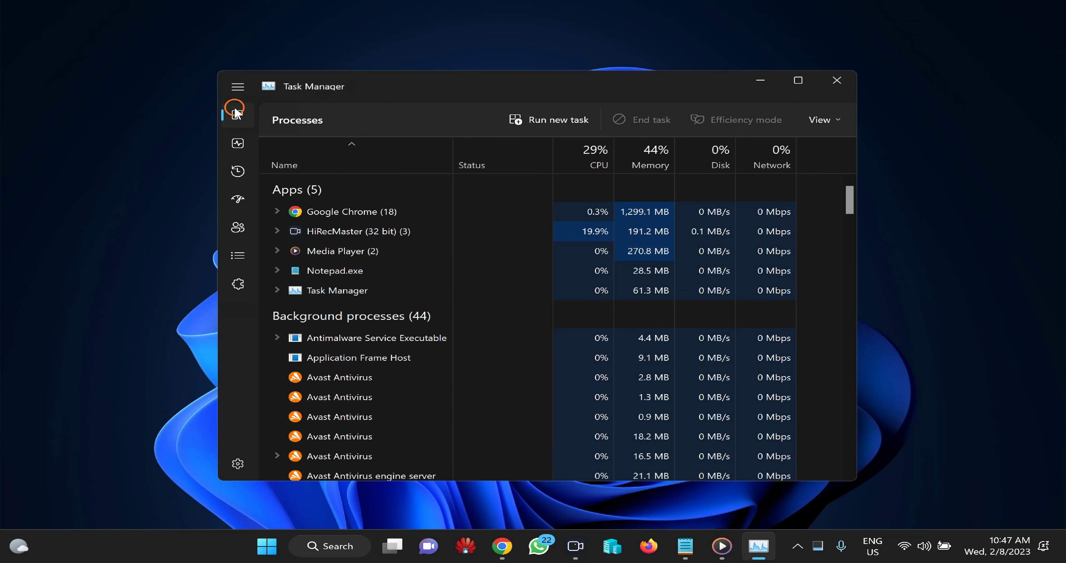
{"action": "left_click", "coordinate": [314, 339]}
{"action": "scroll", "coordinate": [294, 428], "scroll_direction": "down", "scroll_amount": 11}
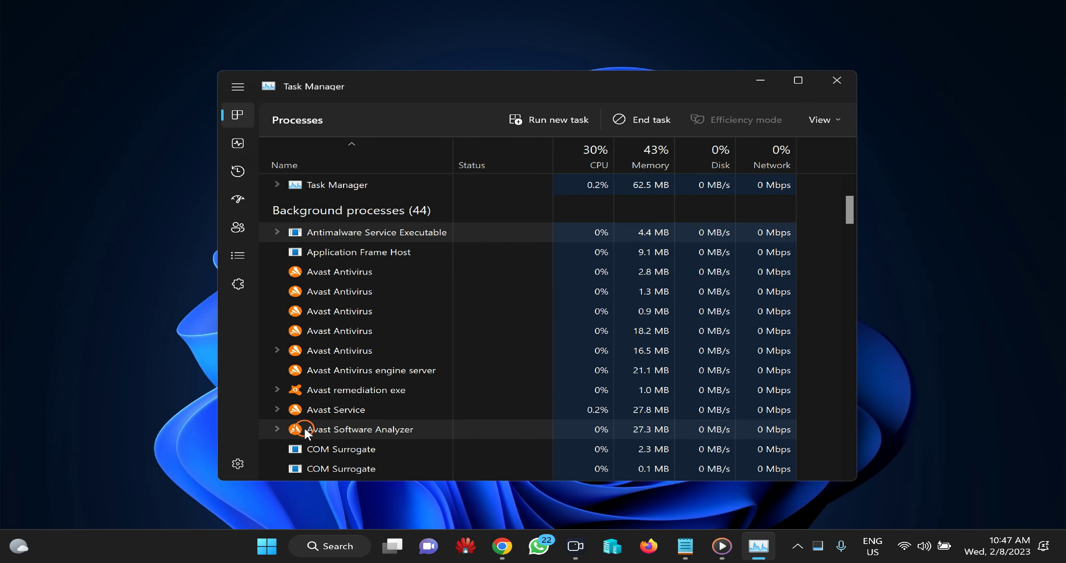
{"action": "scroll", "coordinate": [299, 433], "scroll_direction": "down", "scroll_amount": 12}
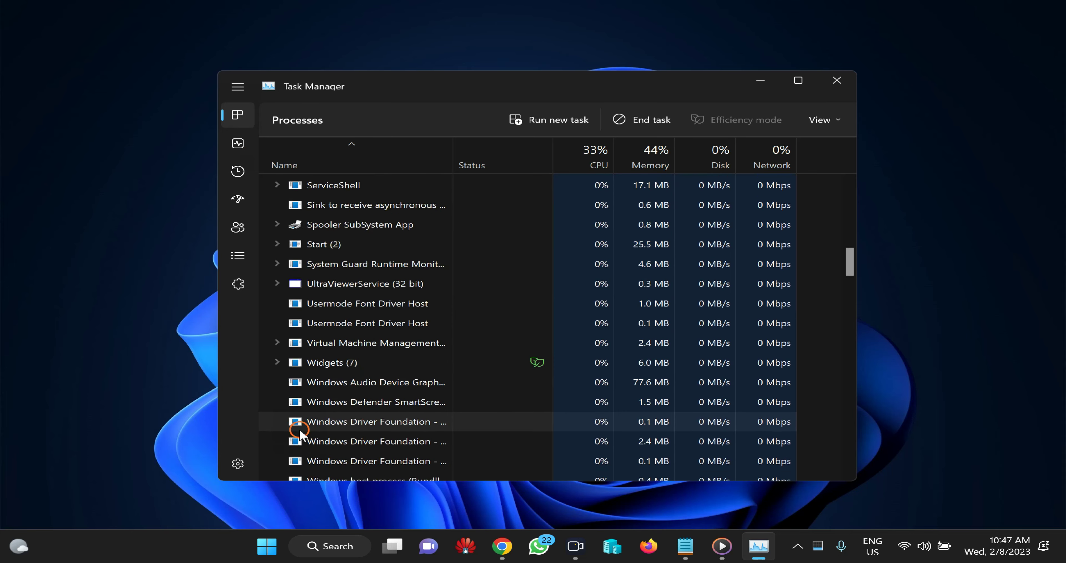
{"action": "scroll", "coordinate": [297, 433], "scroll_direction": "down", "scroll_amount": 12}
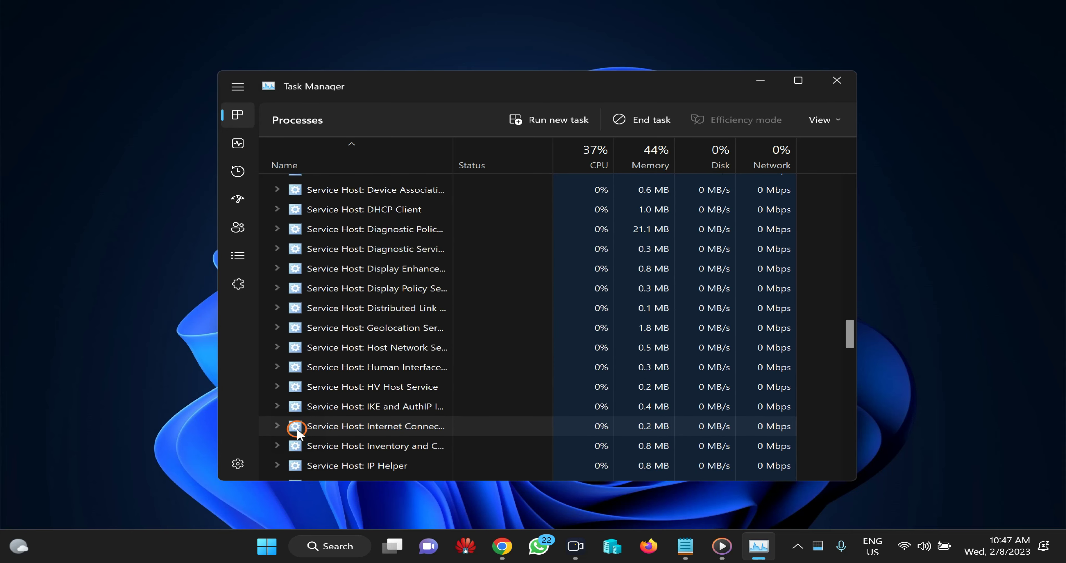
{"action": "scroll", "coordinate": [296, 433], "scroll_direction": "down", "scroll_amount": 9}
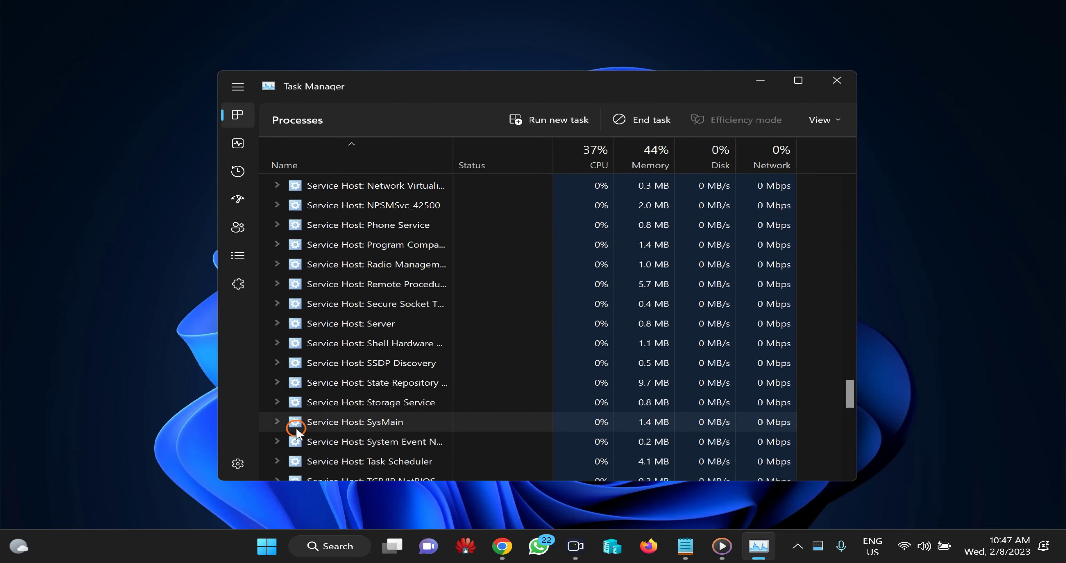
{"action": "scroll", "coordinate": [297, 432], "scroll_direction": "down", "scroll_amount": 3}
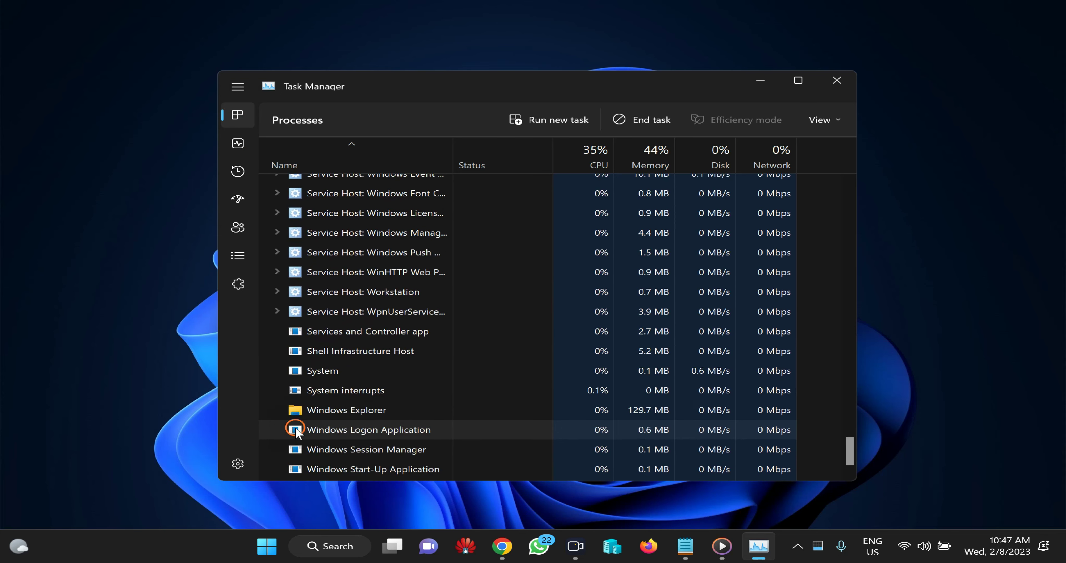
{"action": "left_click", "coordinate": [325, 409]}
{"action": "scroll", "coordinate": [375, 413], "scroll_direction": "down", "scroll_amount": 1}
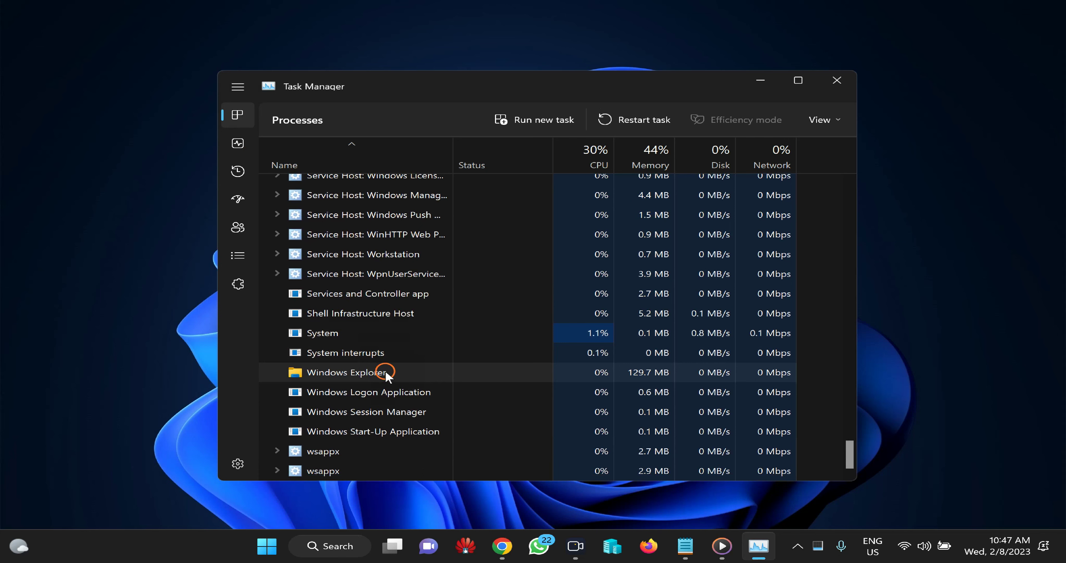
{"action": "right_click", "coordinate": [380, 373]}
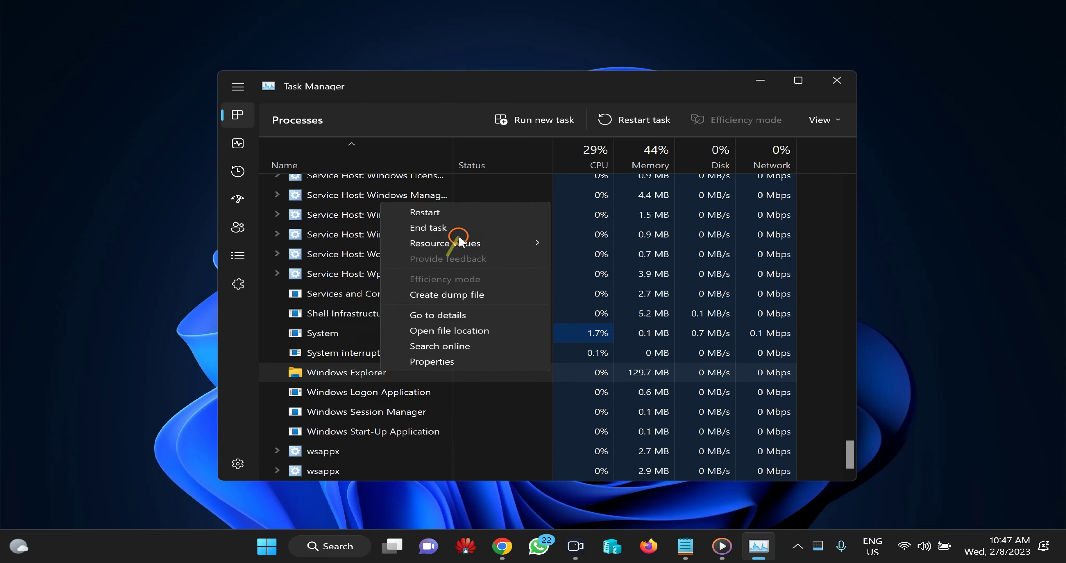
{"action": "left_click", "coordinate": [461, 211]}
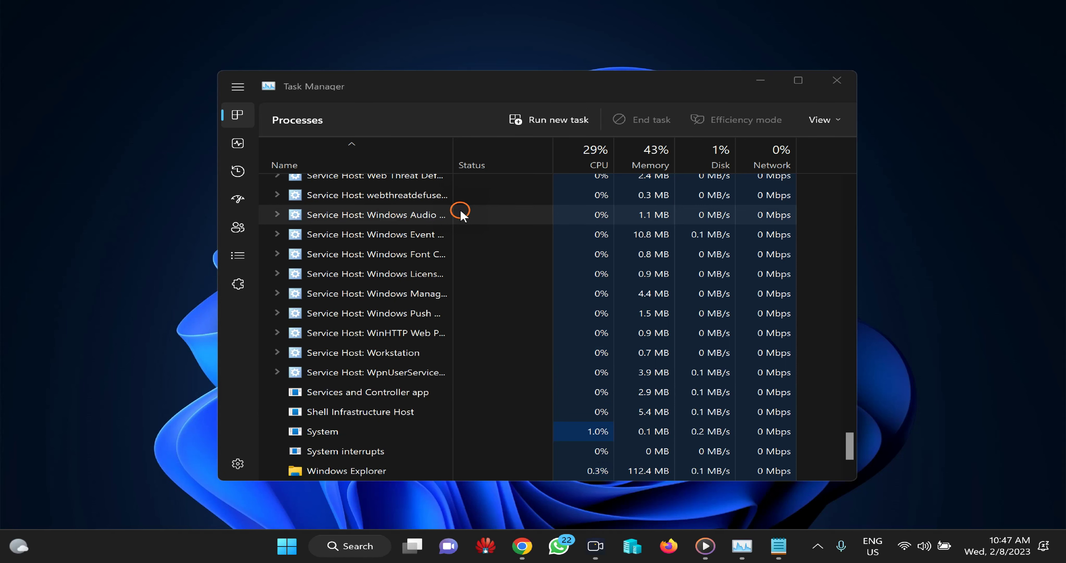
{"action": "scroll", "coordinate": [461, 212], "scroll_direction": "down", "scroll_amount": 1}
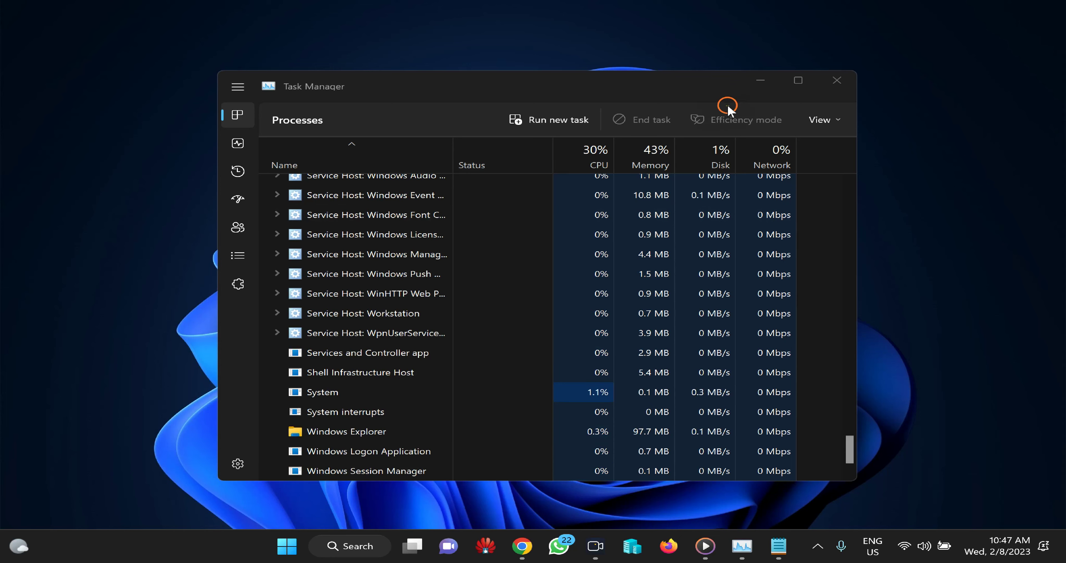
{"action": "left_click", "coordinate": [846, 79]}
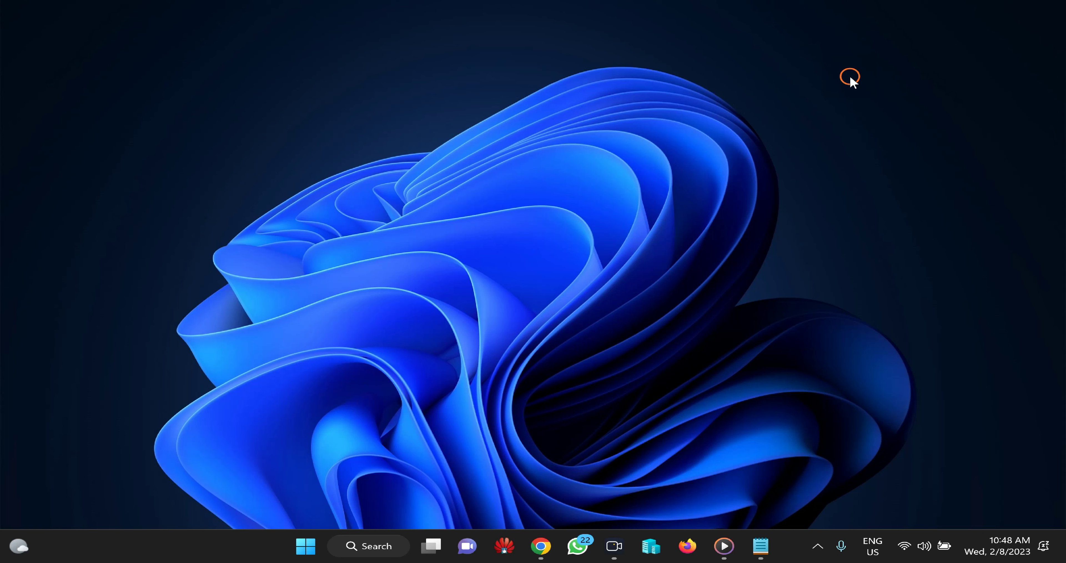
Reopen Task Manager and show the detailed list of running processes.
{"action": "right_click", "coordinate": [221, 548]}
{"action": "left_click", "coordinate": [267, 499]}
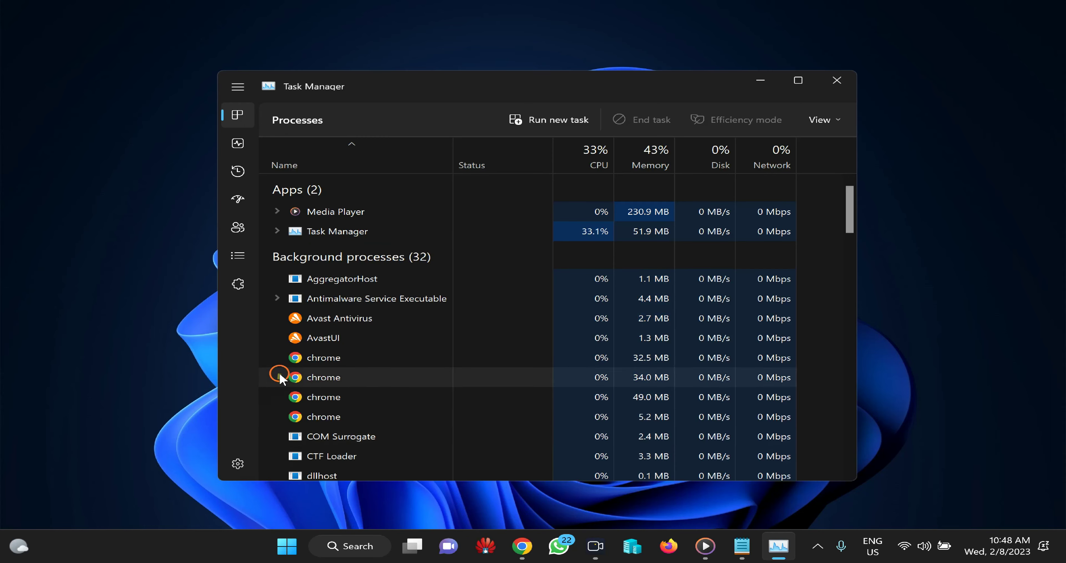
{"action": "left_click", "coordinate": [238, 255]}
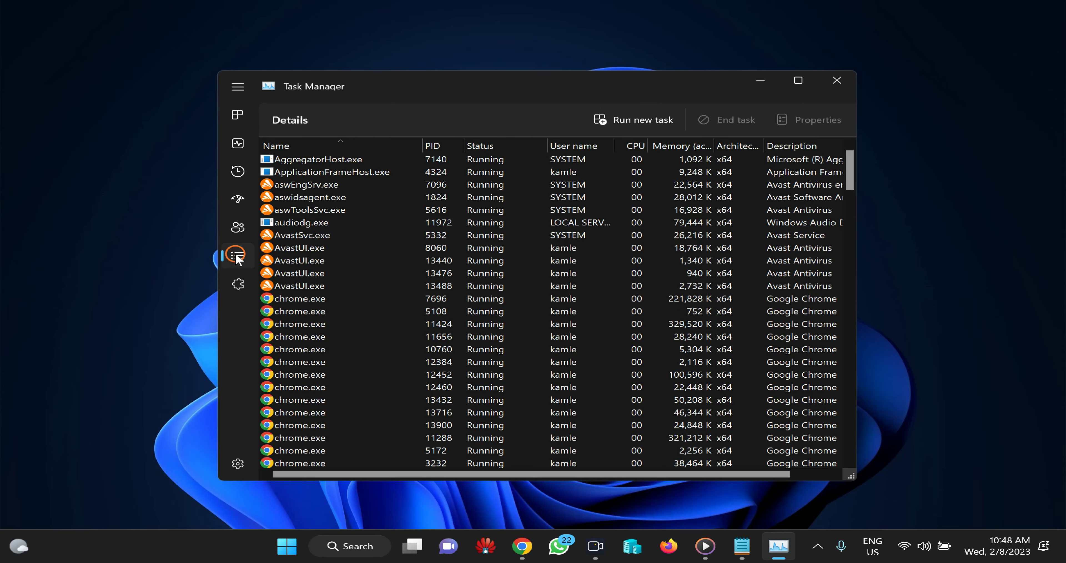
End the StartMenuExperienceHost.exe process, confirming the termination, and close Task Manager.
{"action": "left_click", "coordinate": [305, 260]}
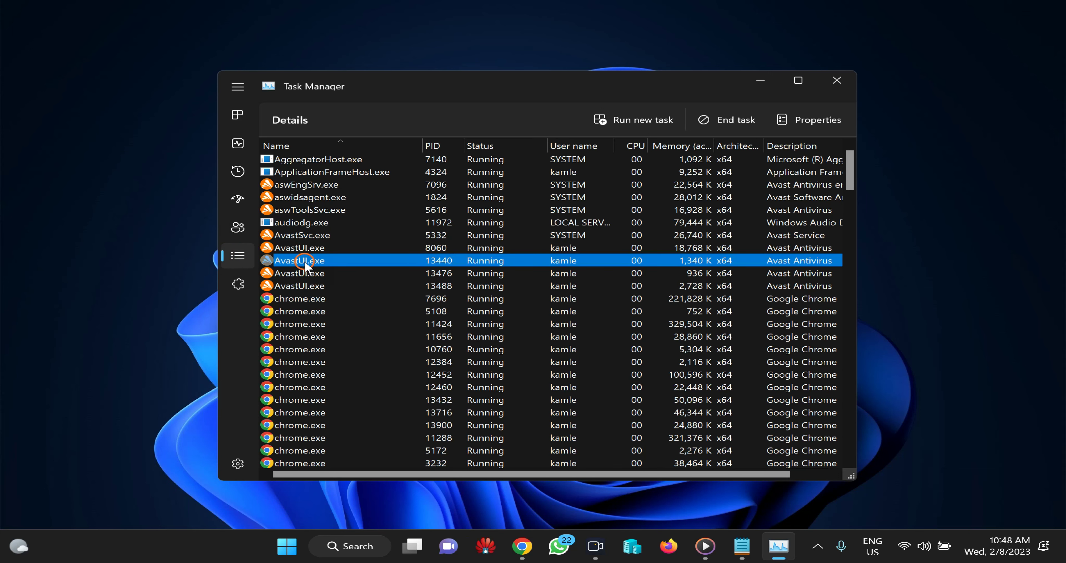
{"action": "key", "text": "s"}
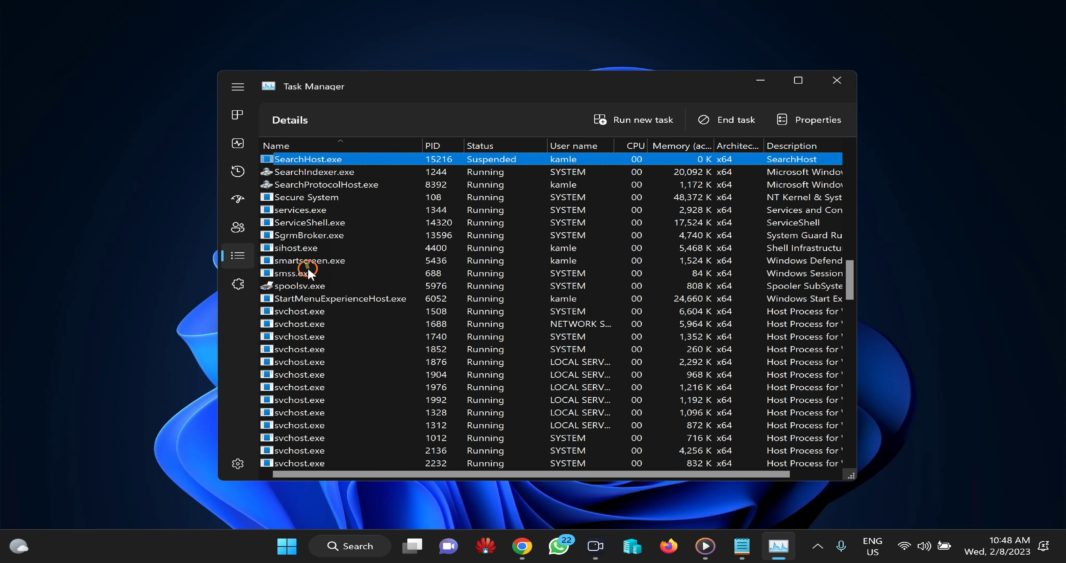
{"action": "left_click", "coordinate": [377, 299]}
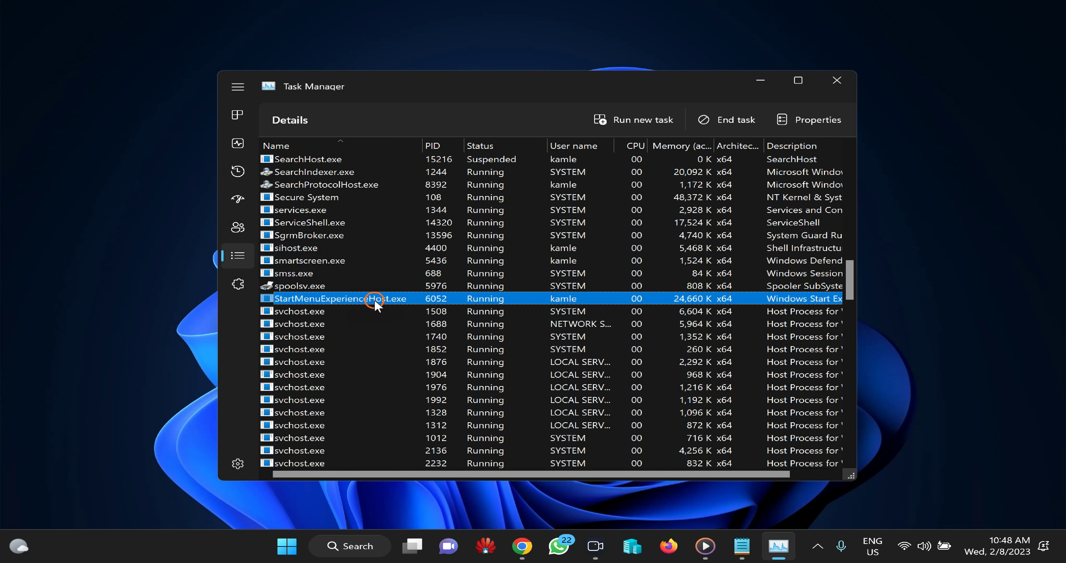
{"action": "right_click", "coordinate": [375, 300]}
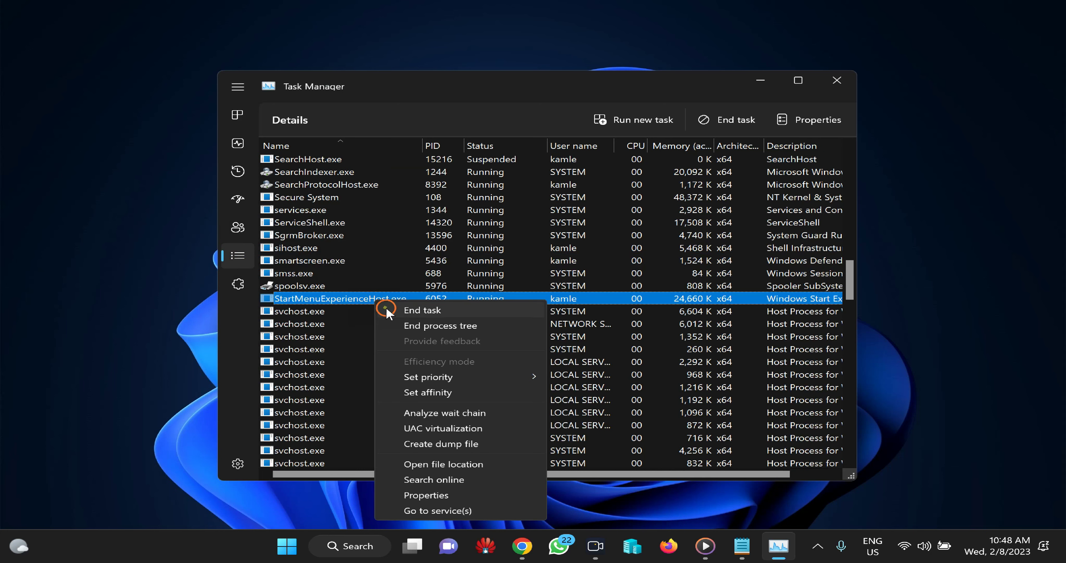
{"action": "left_click", "coordinate": [402, 311]}
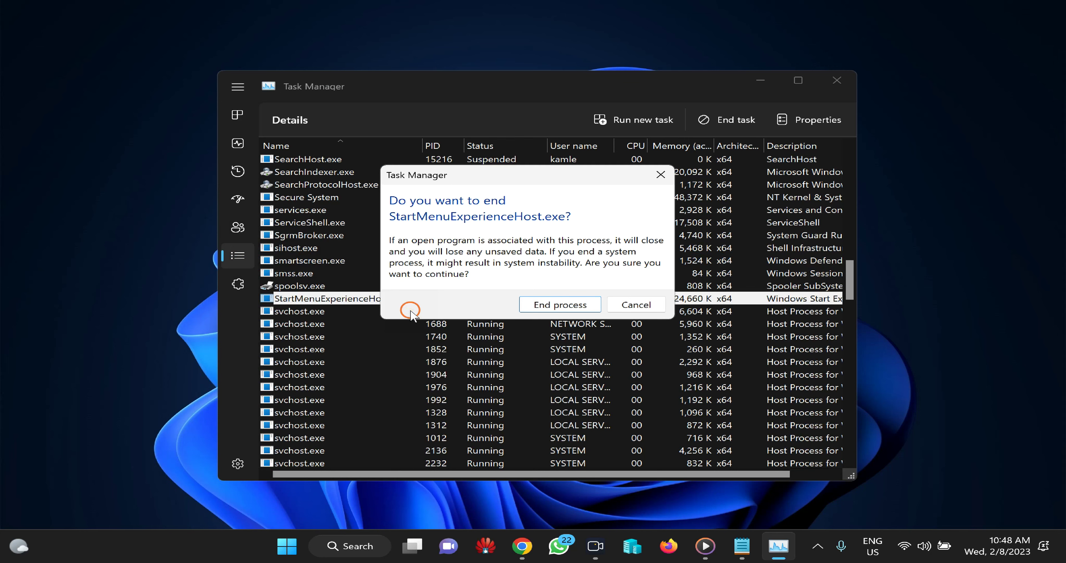
{"action": "left_click", "coordinate": [543, 305]}
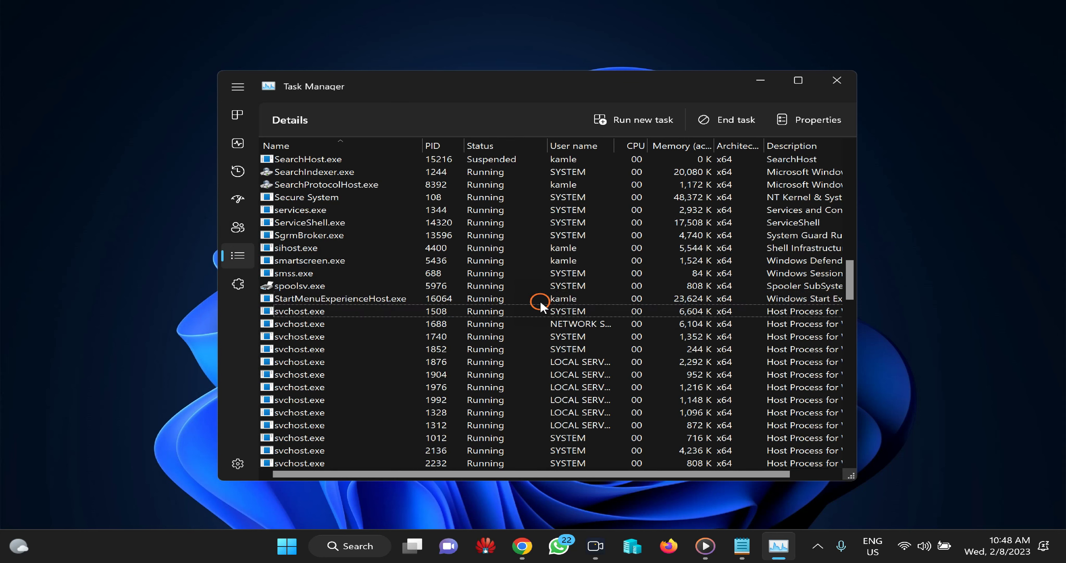
{"action": "left_click", "coordinate": [360, 299]}
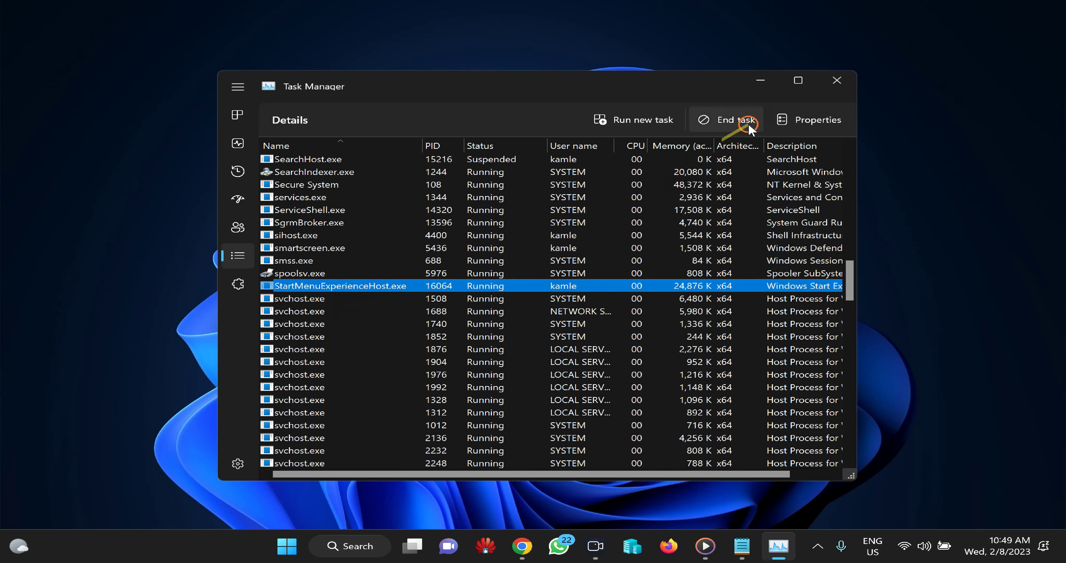
{"action": "left_click", "coordinate": [848, 80]}
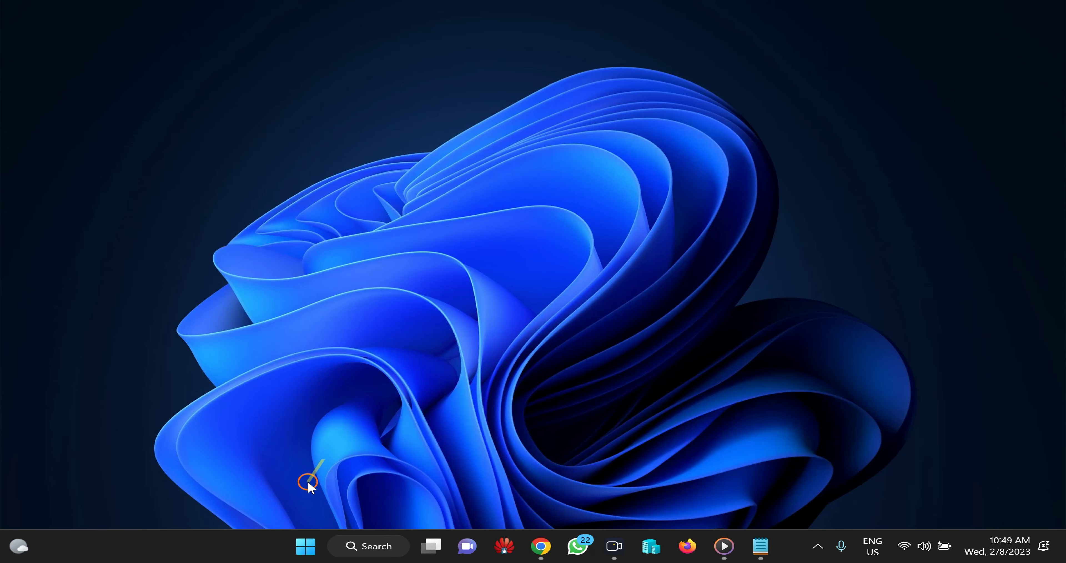
Search Windows for powershell and run Windows PowerShell as administrator.
{"action": "left_click", "coordinate": [299, 546]}
{"action": "type", "text": "p"}
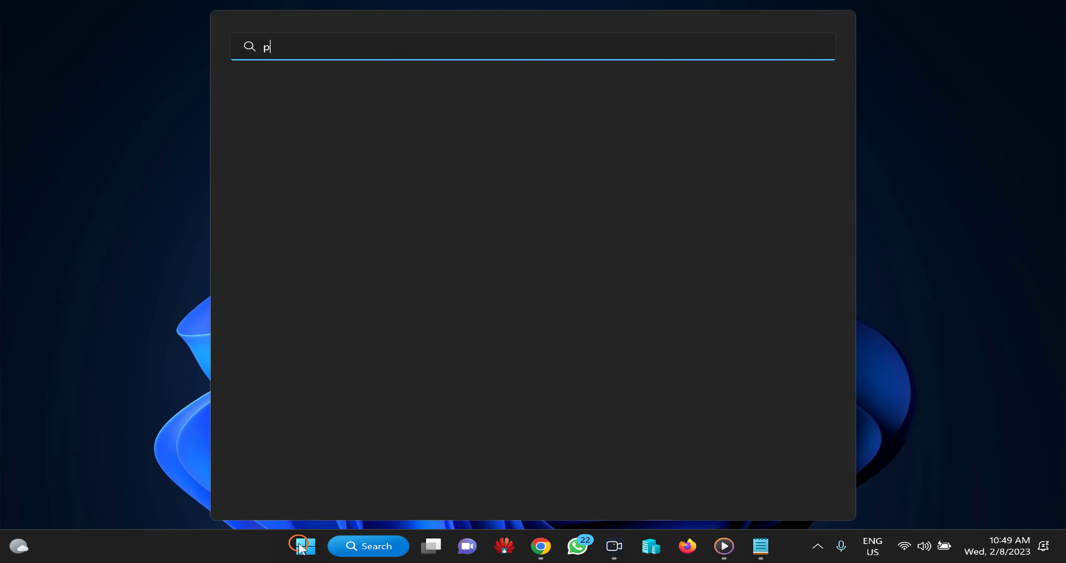
{"action": "type", "text": "owershell"}
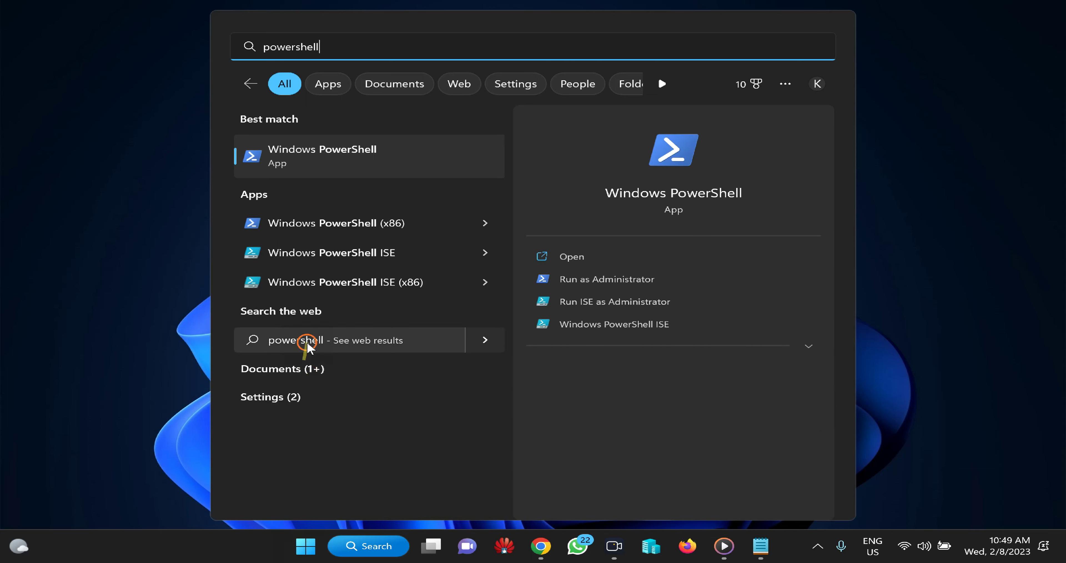
{"action": "right_click", "coordinate": [381, 173]}
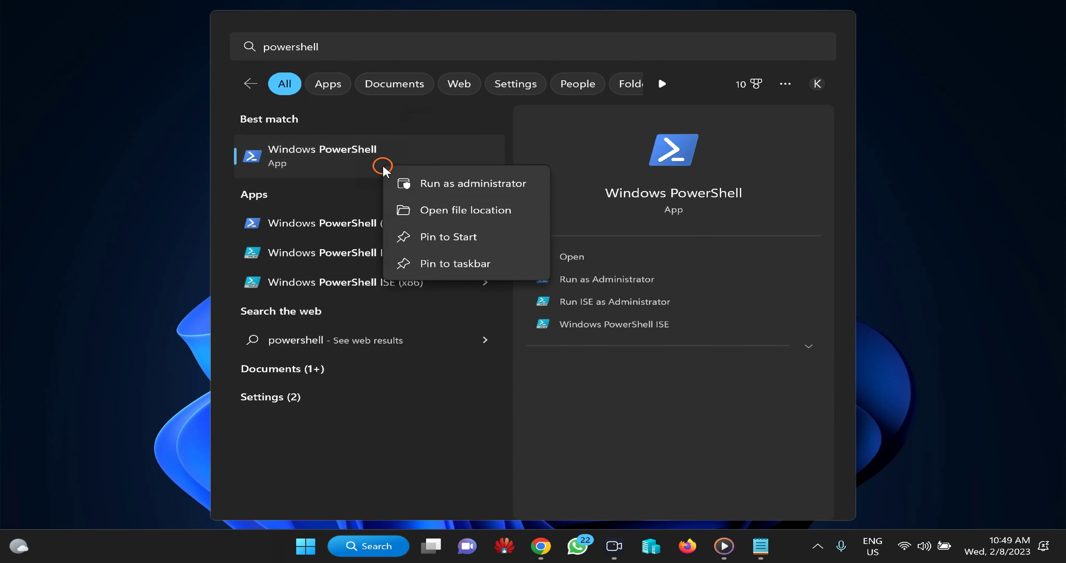
{"action": "left_click", "coordinate": [417, 190]}
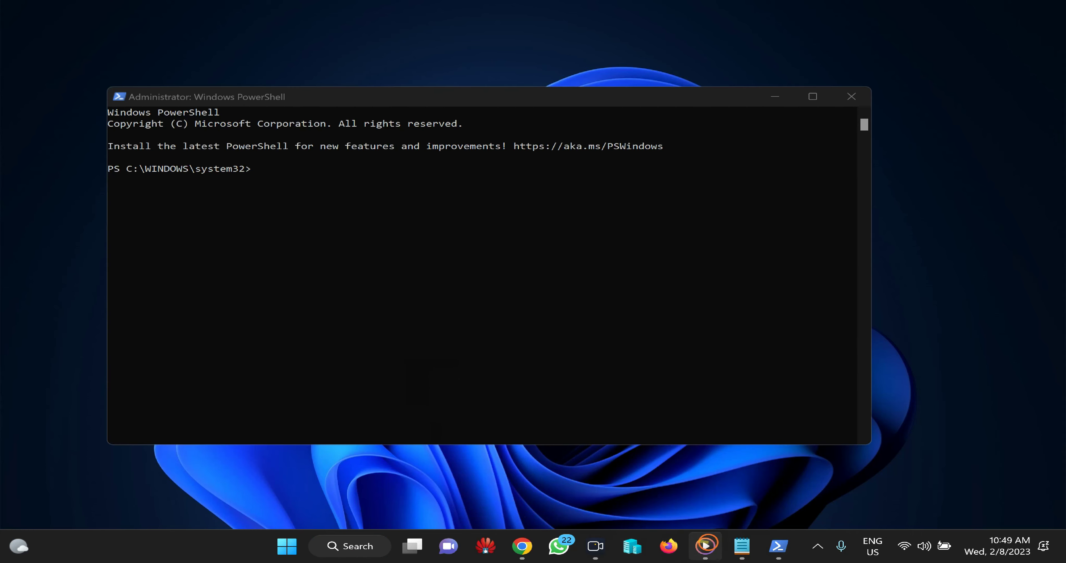
Switch to the start file in Notepad and copy the Get-appxpackage *shellexperience* command line.
{"action": "left_click", "coordinate": [753, 541]}
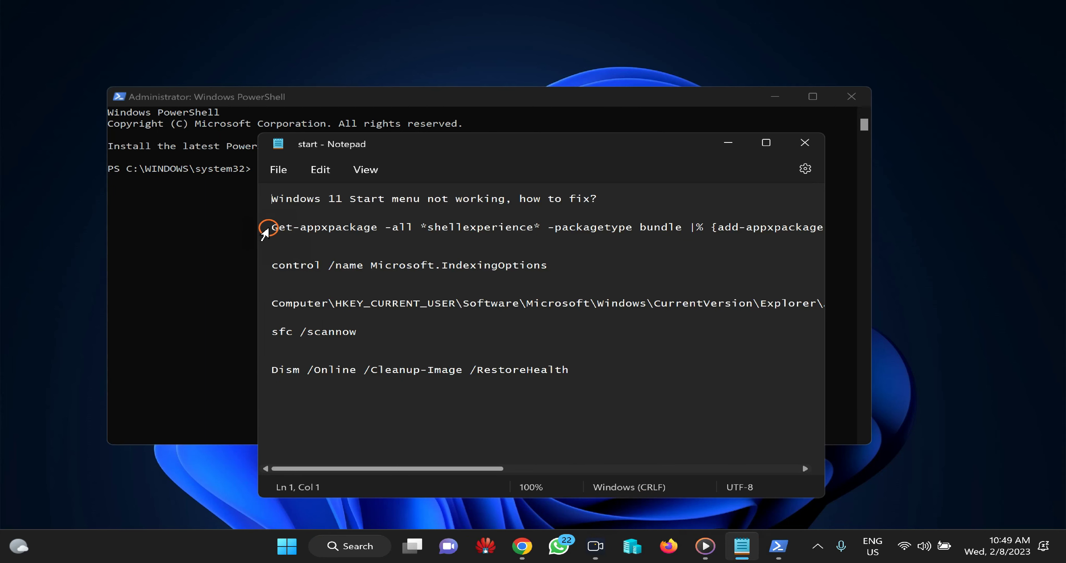
{"action": "triple_click", "coordinate": [274, 228]}
{"action": "right_click", "coordinate": [278, 228]}
{"action": "left_click", "coordinate": [356, 296]}
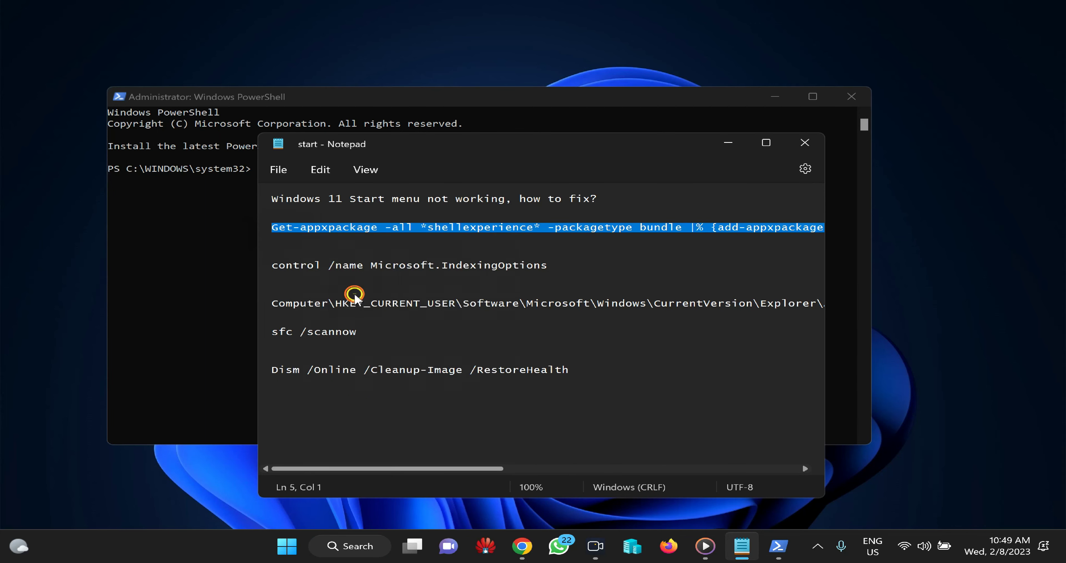
Run the copied Get-appxpackage command in the administrator PowerShell, review its output, and clear both PowerShell and Notepad off the desktop.
{"action": "left_click", "coordinate": [218, 236]}
{"action": "right_click", "coordinate": [254, 231]}
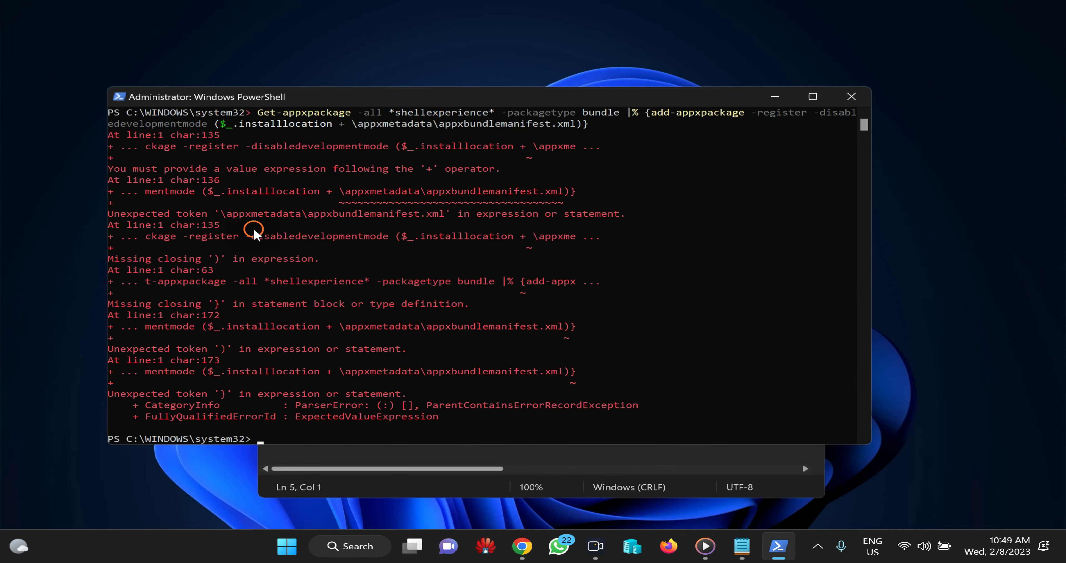
{"action": "scroll", "coordinate": [255, 235], "scroll_direction": "up", "scroll_amount": 2}
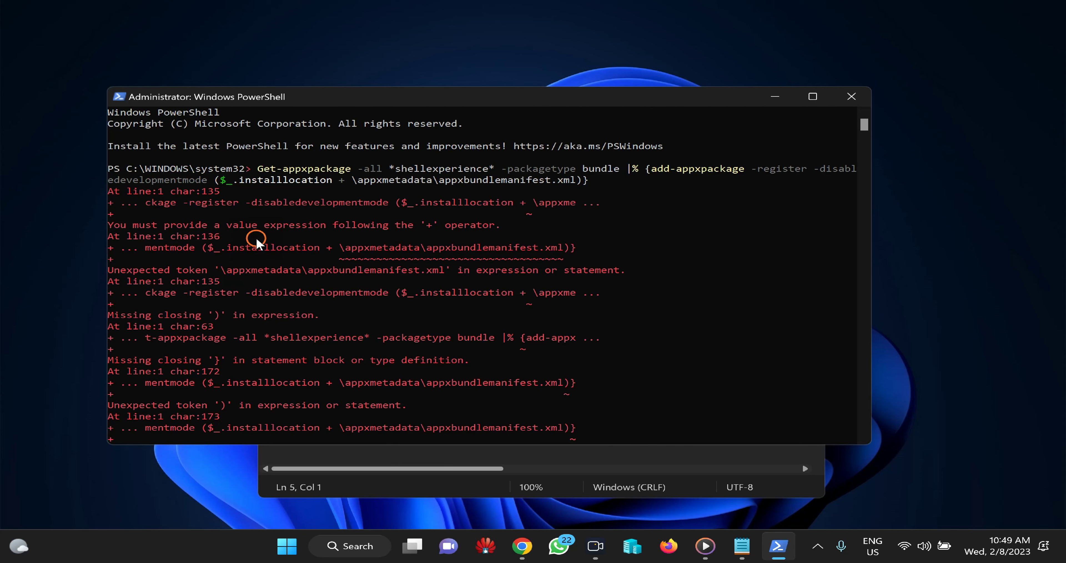
{"action": "scroll", "coordinate": [256, 242], "scroll_direction": "down", "scroll_amount": 3}
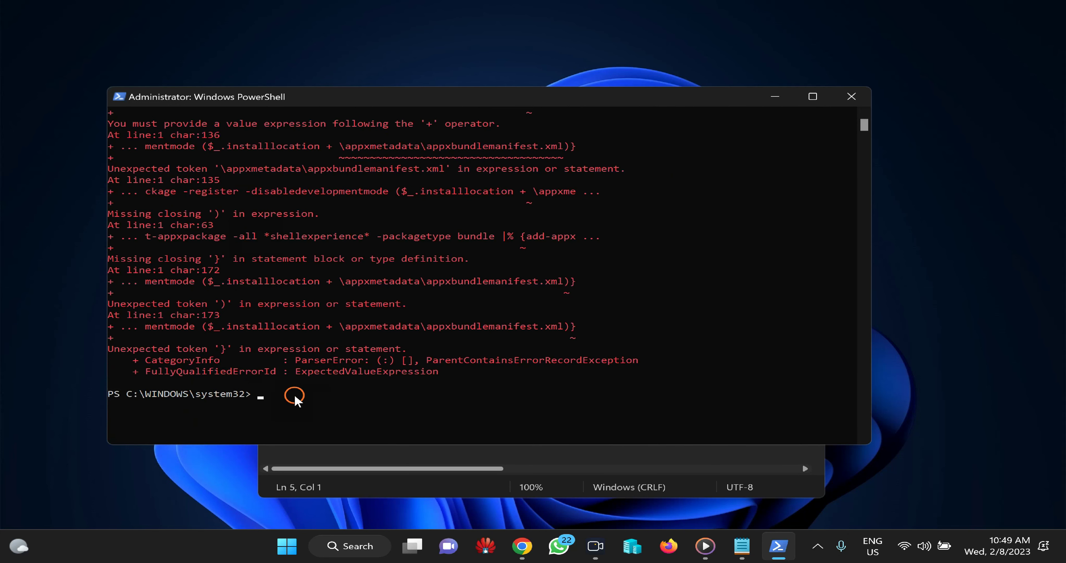
{"action": "left_click", "coordinate": [849, 96]}
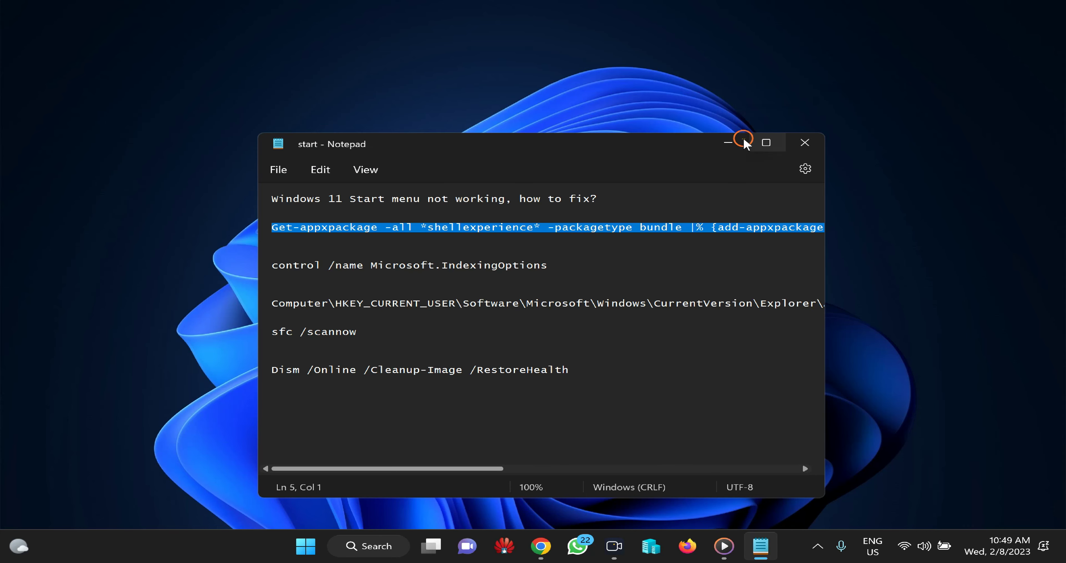
{"action": "left_click", "coordinate": [731, 141]}
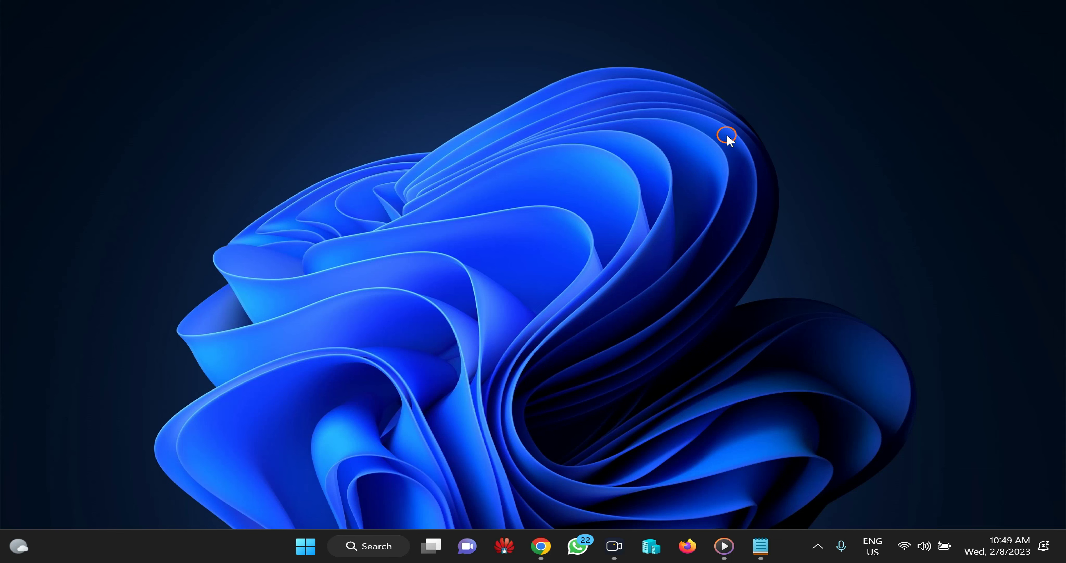
Open Indexing Options by running control /name microsoft.indexingoptions from the Run dialog, and move its window to mid-screen.
{"action": "key", "text": "super+r"}
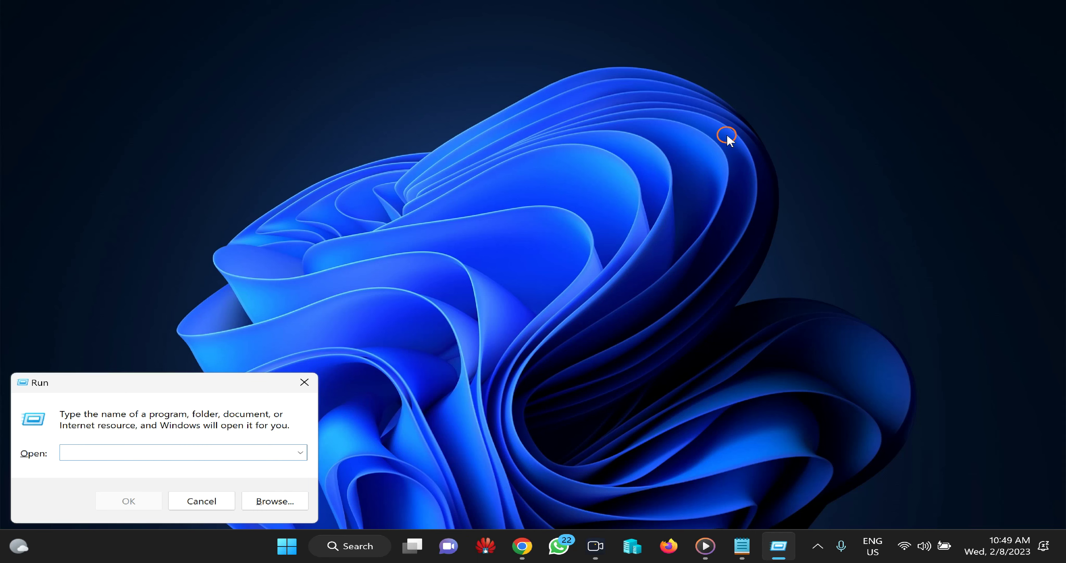
{"action": "left_click_drag", "start_coordinate": [186, 377], "coordinate": [537, 201]}
{"action": "type", "text": "co"}
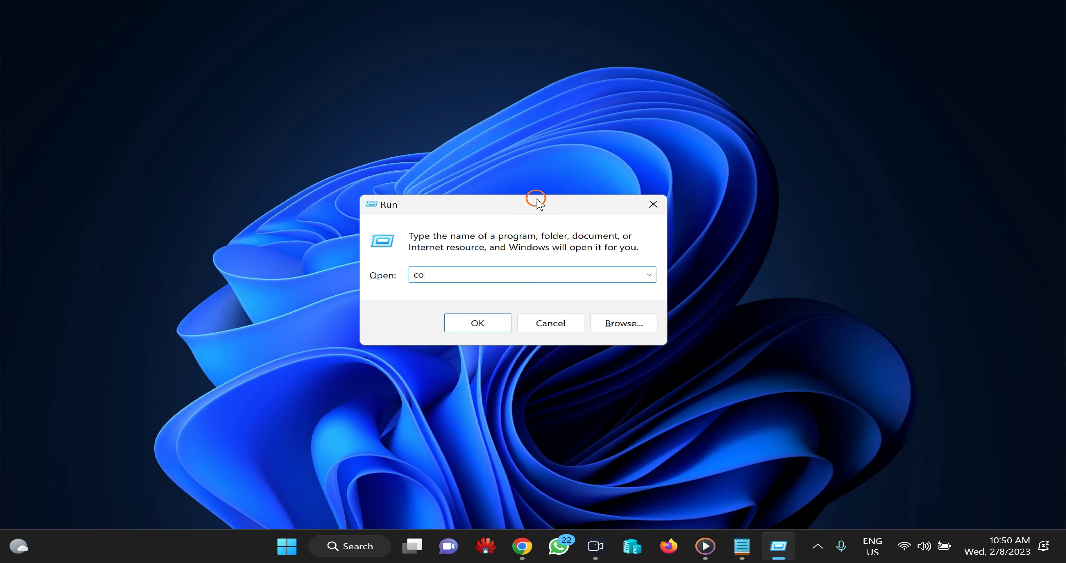
{"action": "type", "text": "ntrol /na"}
{"action": "type", "text": "me microsoft.indexi"}
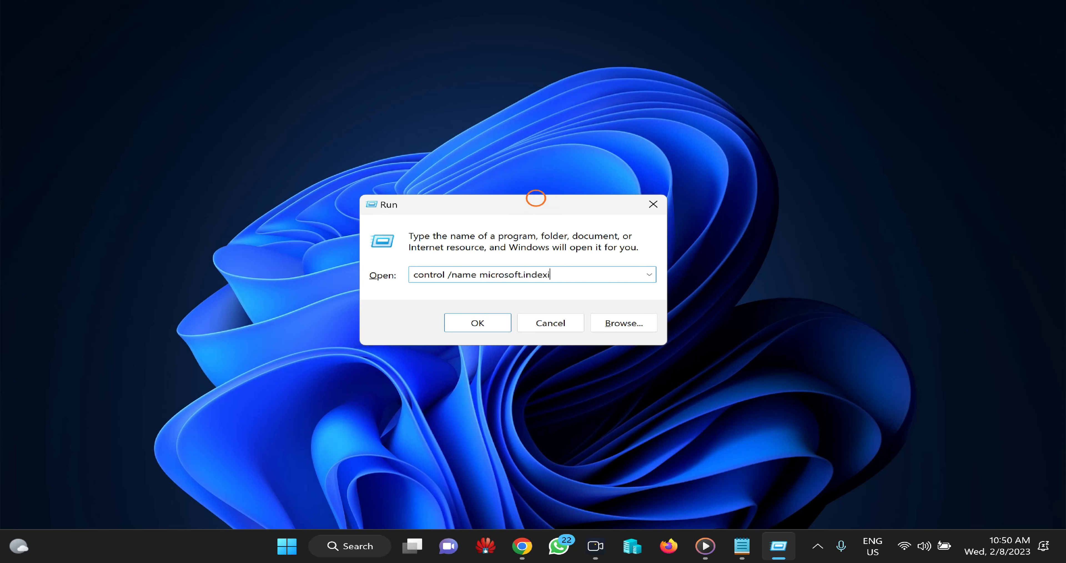
{"action": "type", "text": "ngoptions"}
{"action": "left_click", "coordinate": [445, 329]}
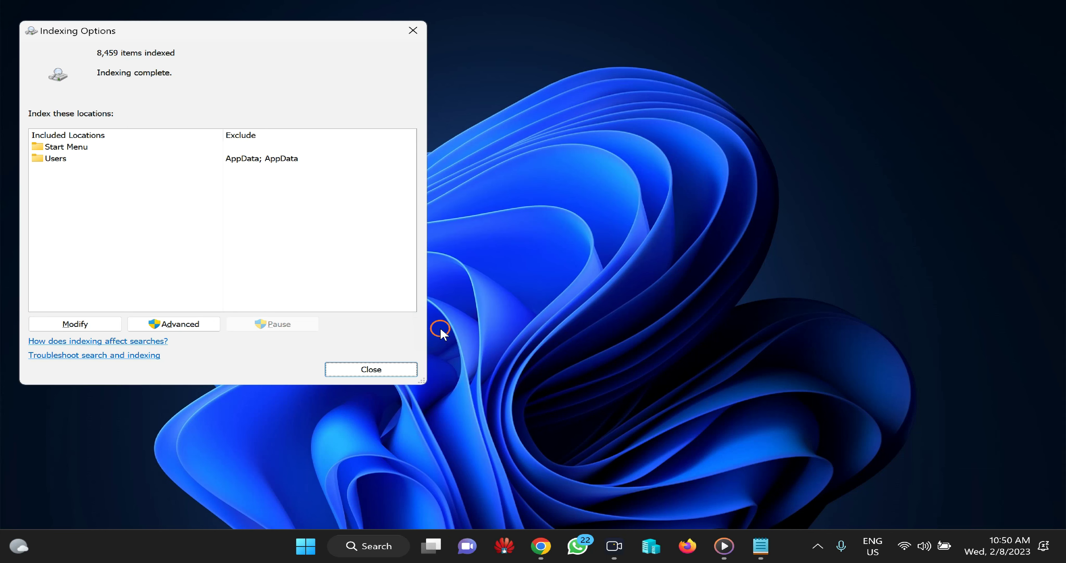
{"action": "left_click_drag", "start_coordinate": [254, 30], "coordinate": [570, 81]}
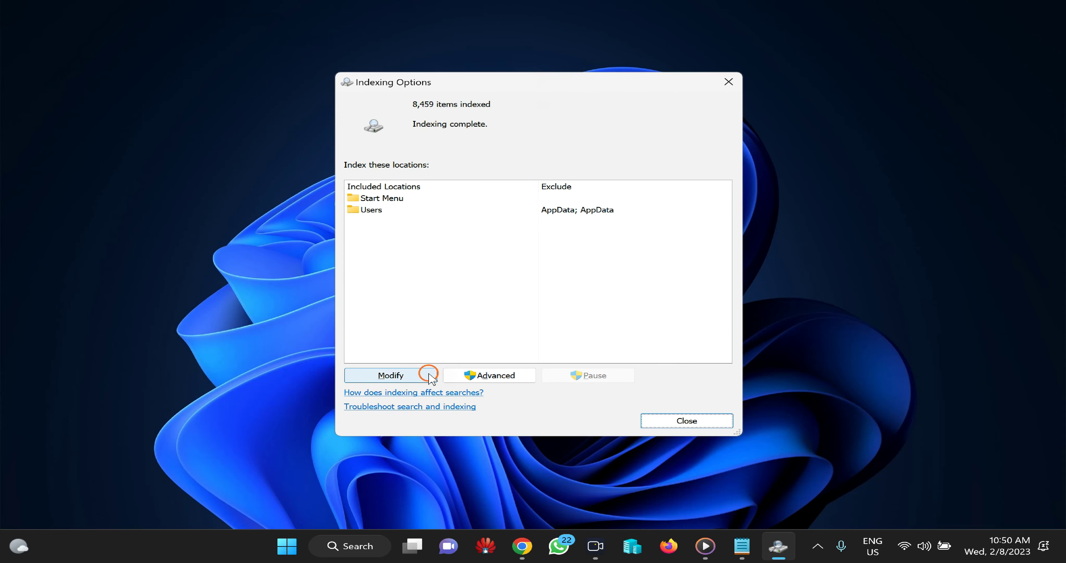
Modify the indexed locations by showing all locations, clearing the checked csc:// entry, and accepting the selection.
{"action": "left_click", "coordinate": [419, 377]}
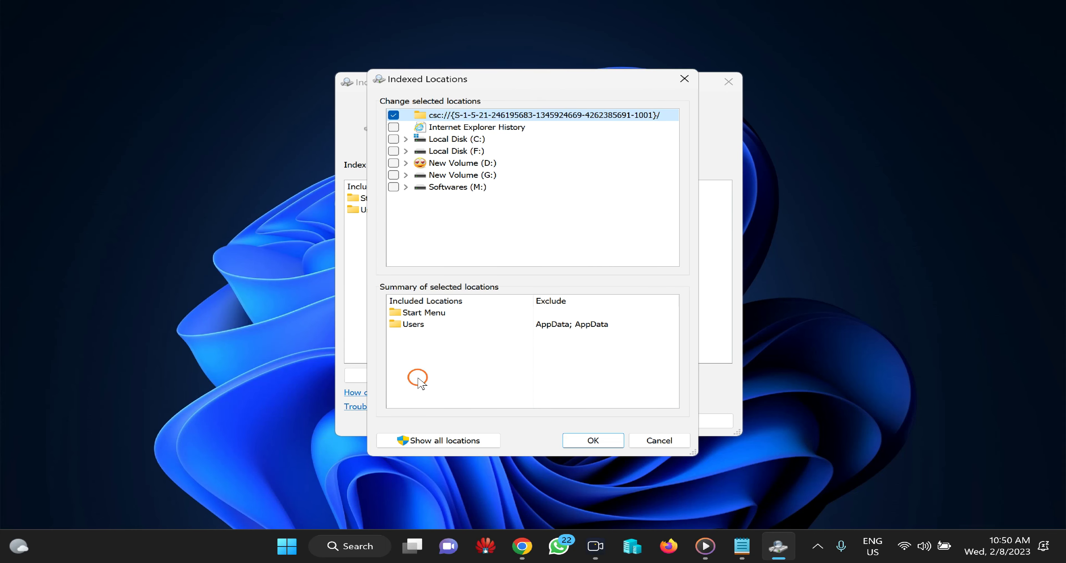
{"action": "left_click", "coordinate": [441, 442]}
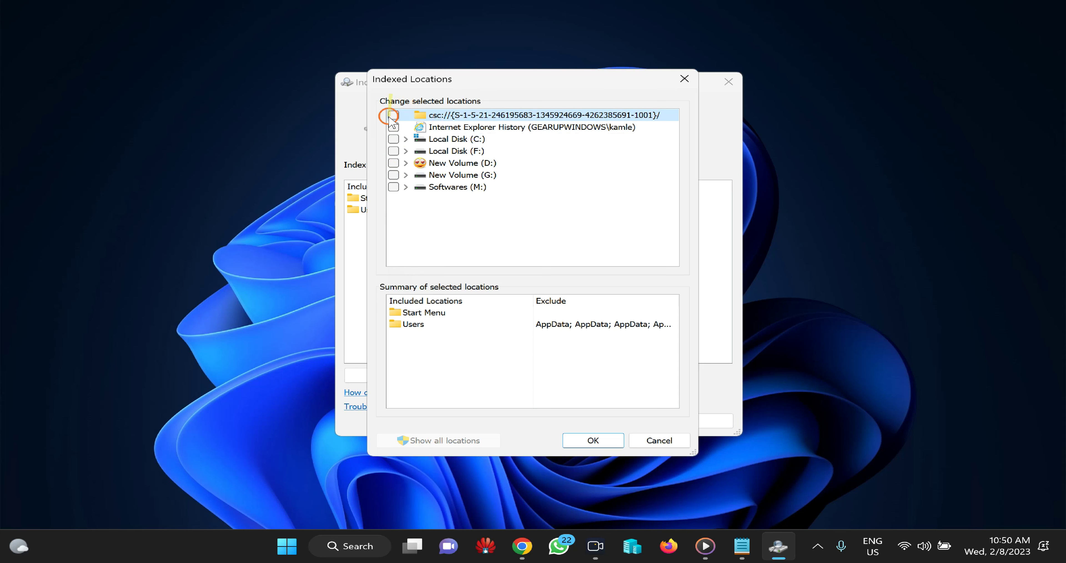
{"action": "left_click", "coordinate": [578, 443]}
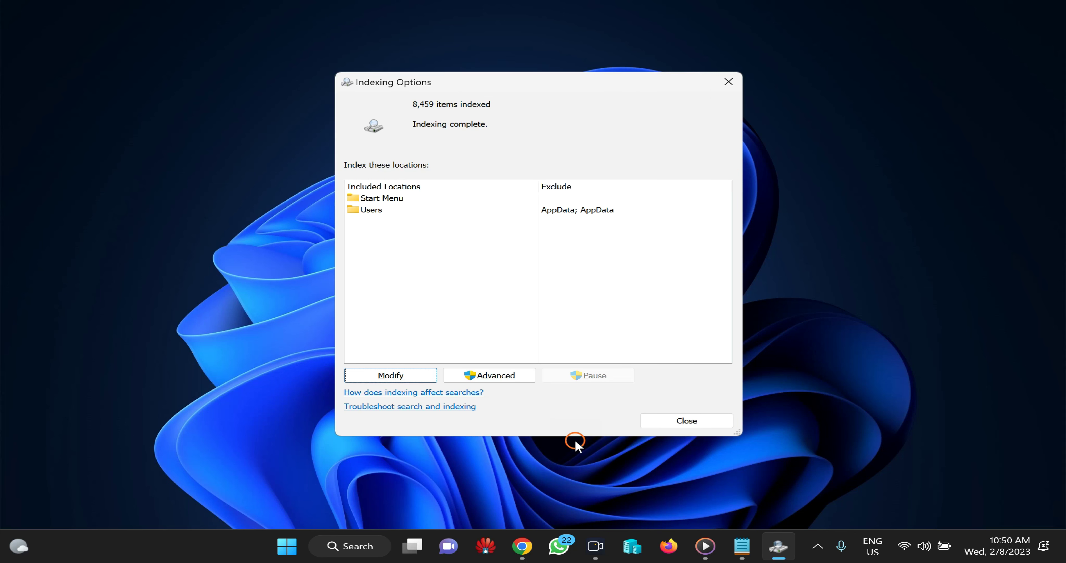
Delete and rebuild the search index from the advanced indexing options, confirm the rebuild, and close Indexing Options.
{"action": "left_click", "coordinate": [492, 376]}
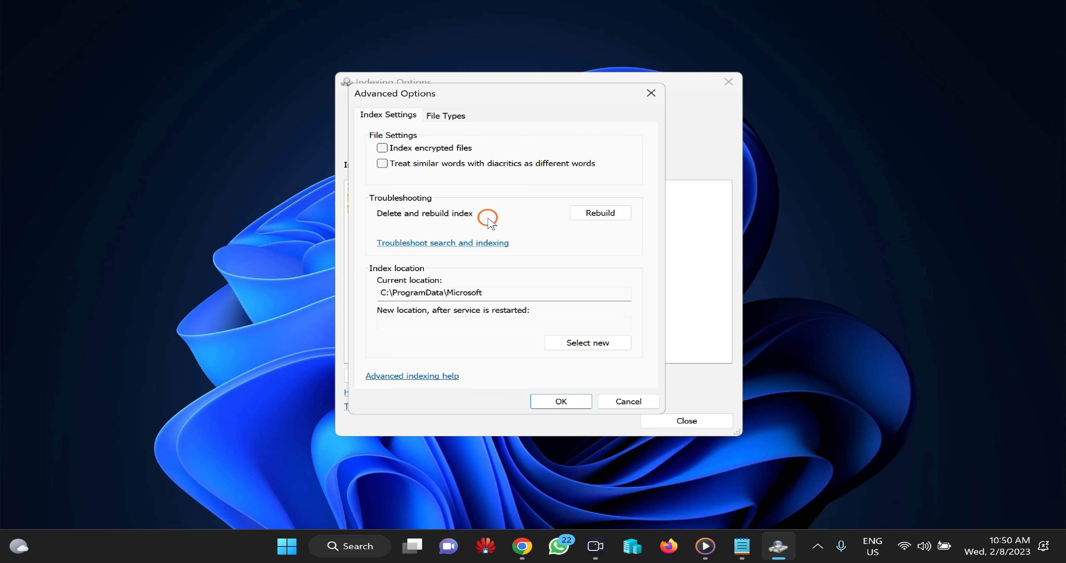
{"action": "left_click", "coordinate": [608, 214]}
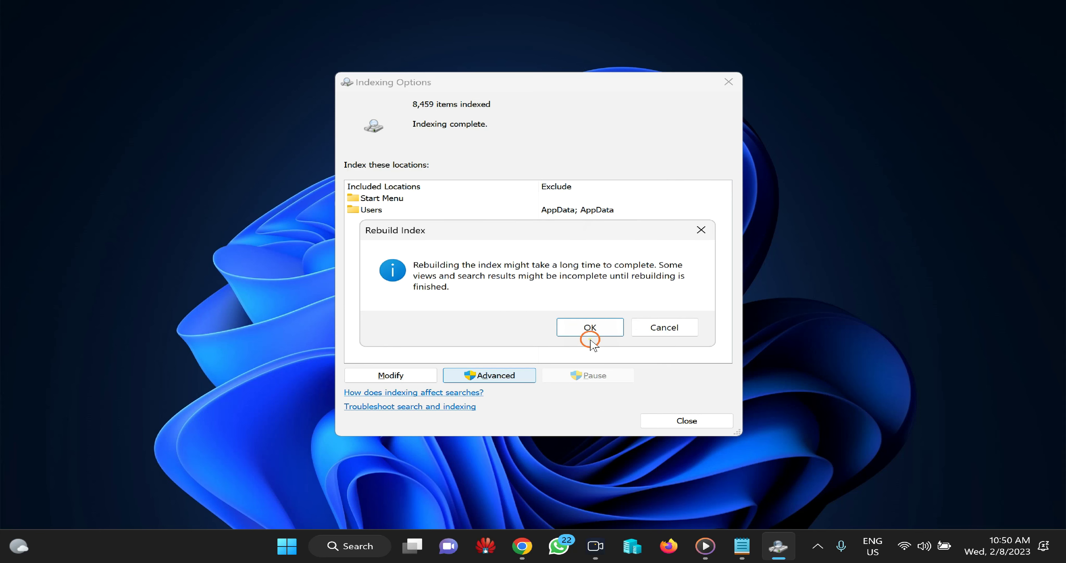
{"action": "left_click", "coordinate": [592, 327]}
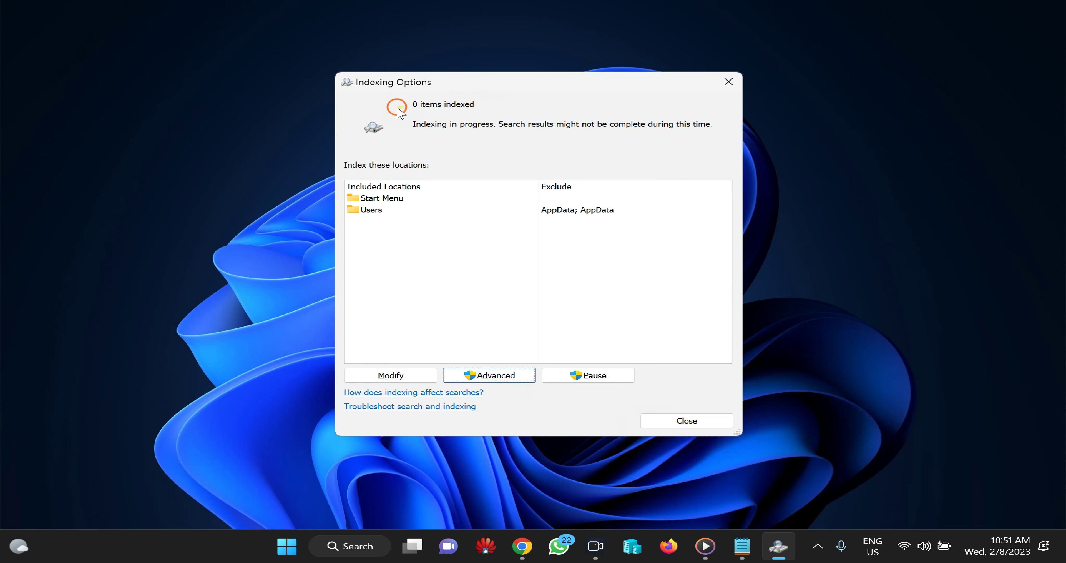
{"action": "left_click", "coordinate": [688, 420]}
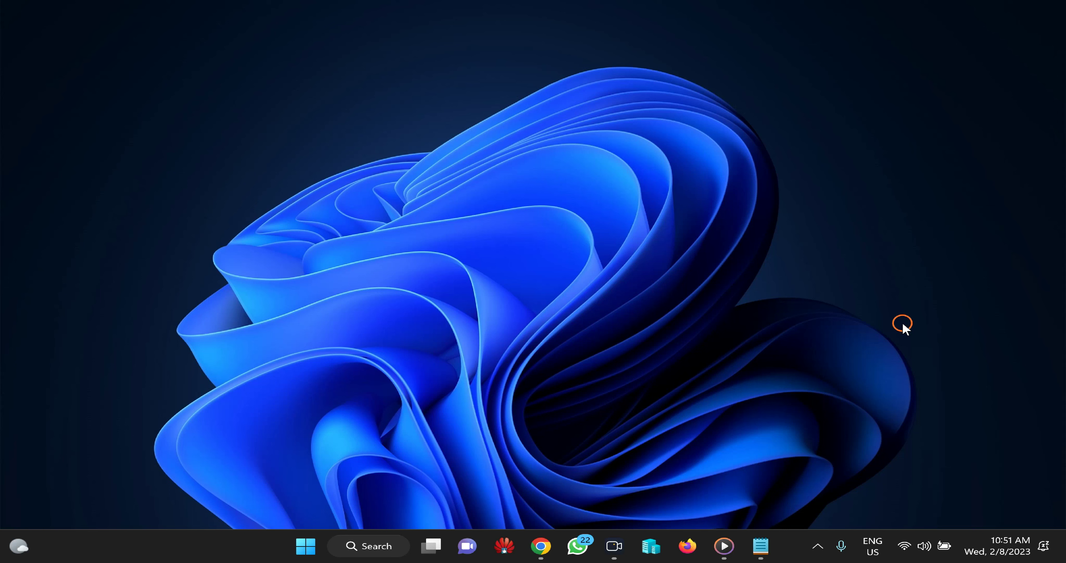
Search Windows for registry and open Registry Editor, approving the elevation prompt.
{"action": "left_click", "coordinate": [309, 546]}
{"action": "type", "text": "r"}
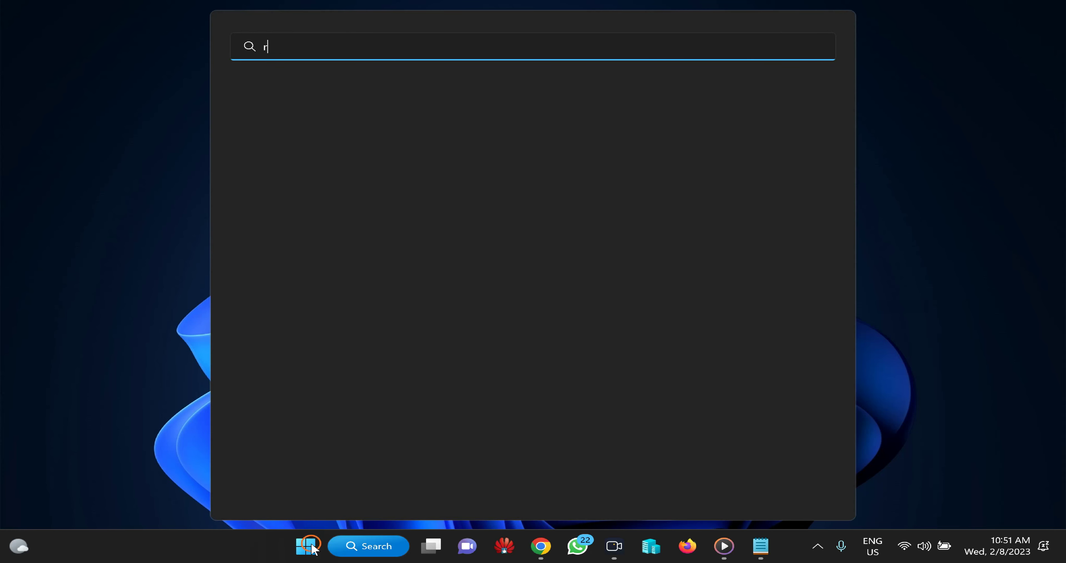
{"action": "type", "text": "egistry"}
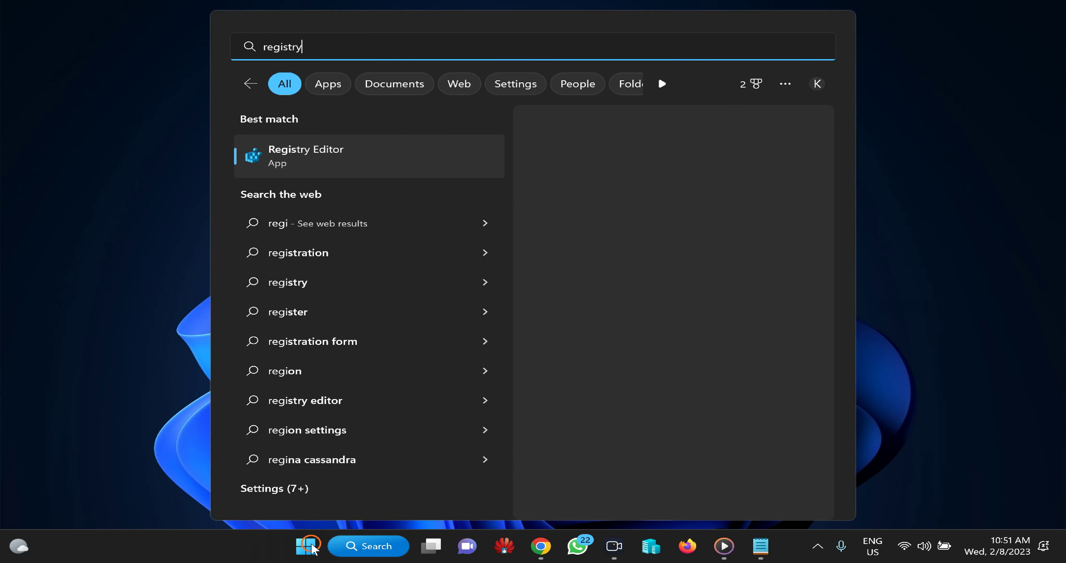
{"action": "left_click", "coordinate": [311, 160]}
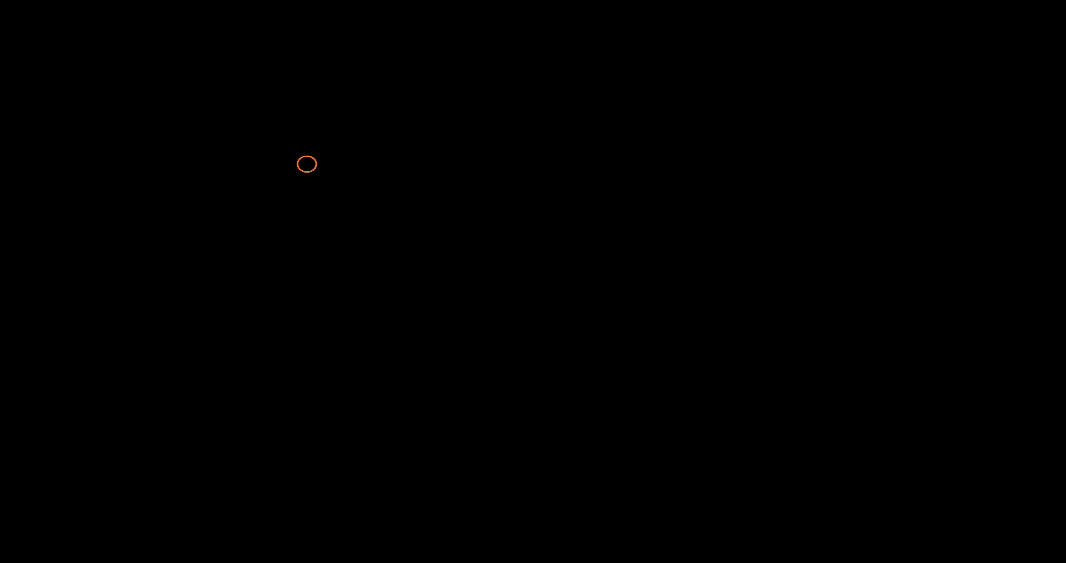
{"action": "left_click", "coordinate": [415, 375]}
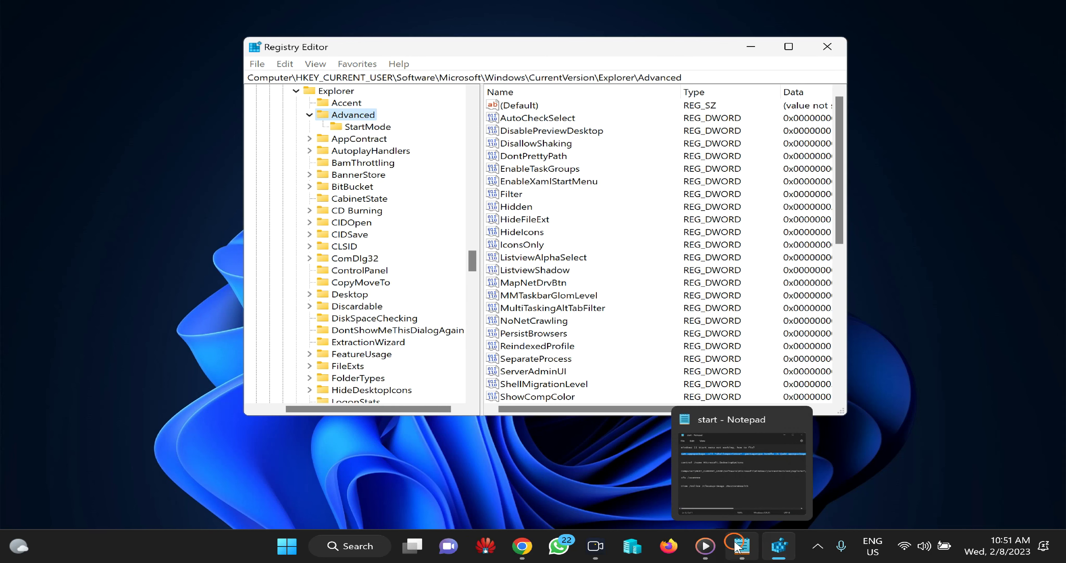
Switch to the start file in Notepad and copy the Computer\HKEY_CURRENT_USER registry path line.
{"action": "left_click", "coordinate": [737, 549]}
{"action": "triple_click", "coordinate": [266, 306]}
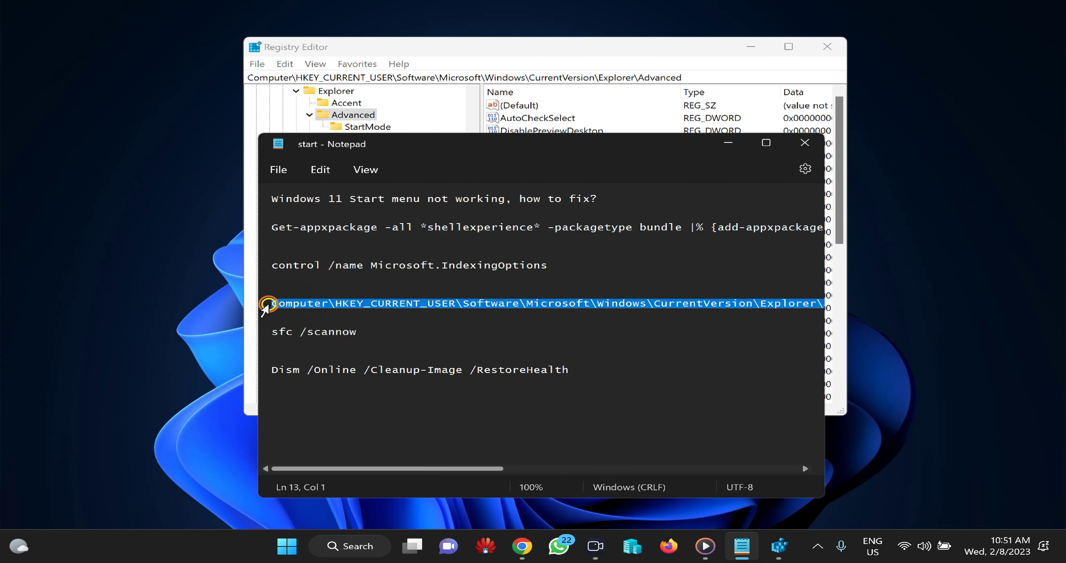
{"action": "right_click", "coordinate": [297, 303]}
{"action": "left_click", "coordinate": [351, 99]}
Go to the copied path Computer\HKEY_CURRENT_USER\Software\Microsoft\Windows\CurrentVersion\Explorer\Advanced in Registry Editor.
{"action": "left_click", "coordinate": [728, 80]}
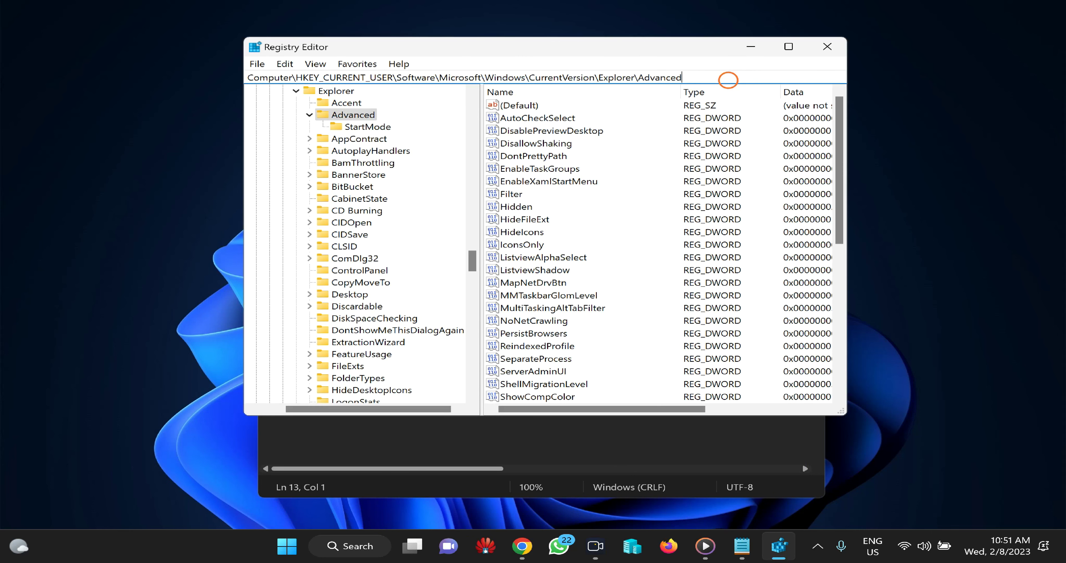
{"action": "key", "text": "ctrl+a"}
{"action": "key", "text": "BackSpace"}
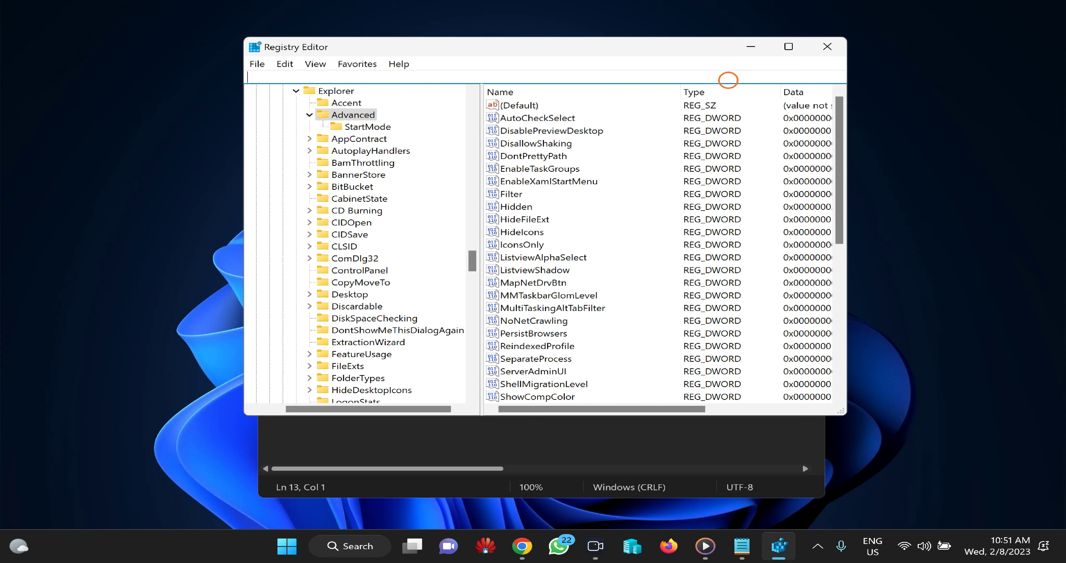
{"action": "key", "text": "ctrl+v"}
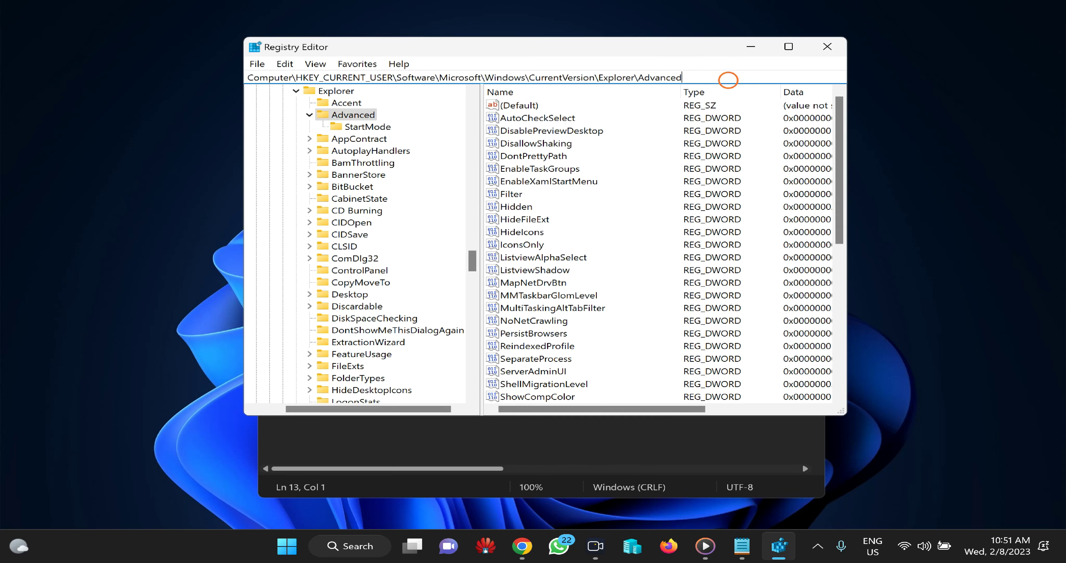
{"action": "key", "text": "Return"}
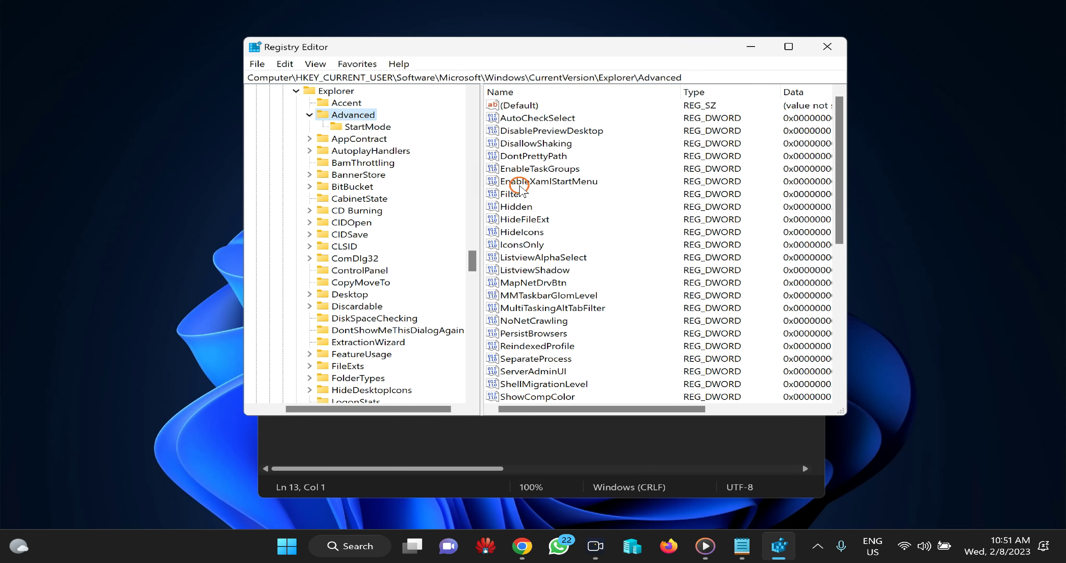
Delete the EnableXamlStartMenu value from the Advanced key and confirm the deletion.
{"action": "right_click", "coordinate": [520, 181]}
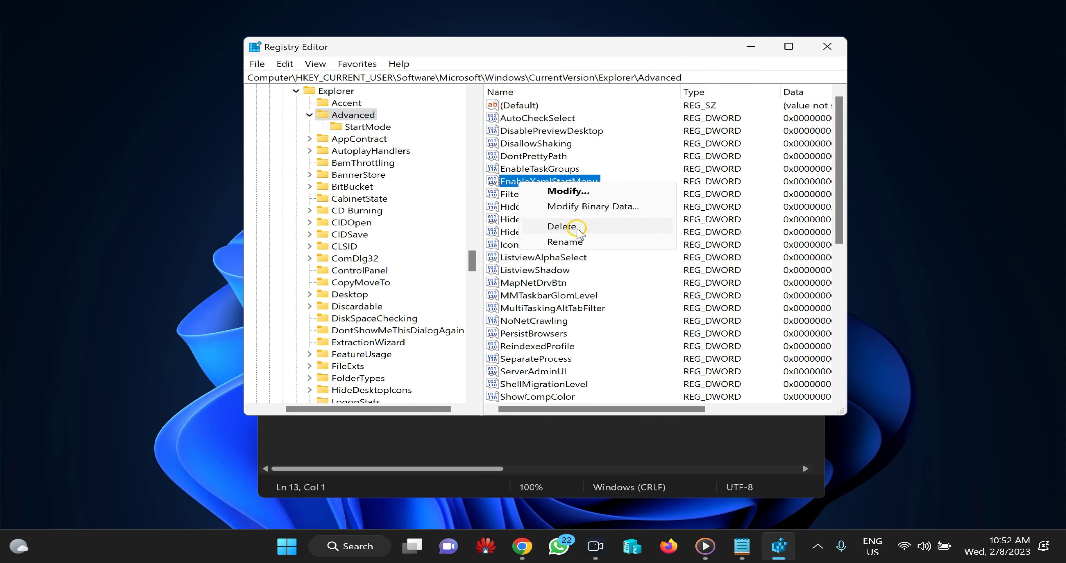
{"action": "left_click", "coordinate": [562, 225]}
{"action": "left_click", "coordinate": [650, 271]}
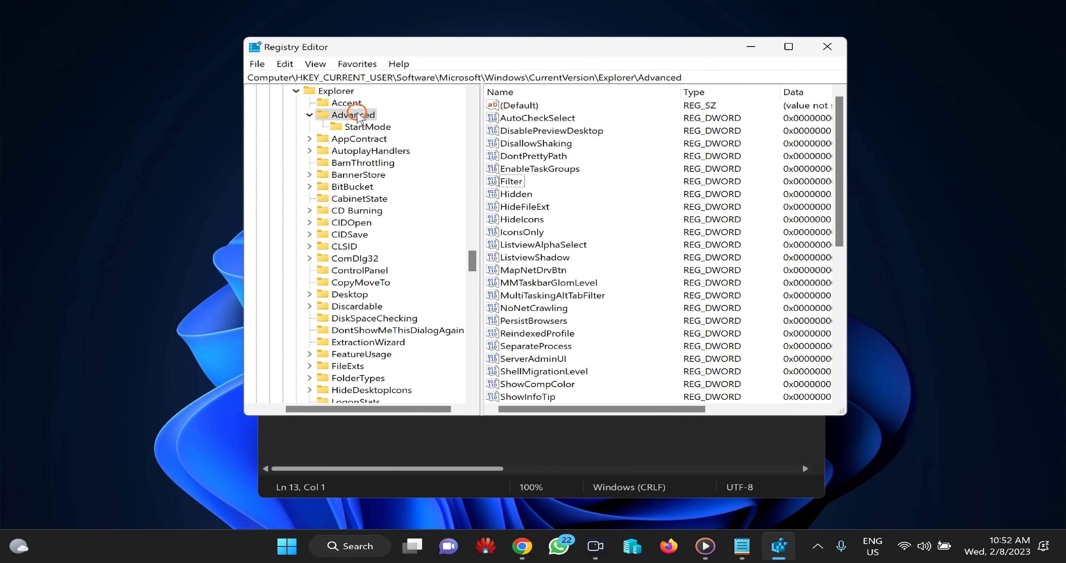
Create a DWORD (32-bit) value named EnableXamlStartMenu in the Advanced key.
{"action": "left_click", "coordinate": [360, 115]}
{"action": "right_click", "coordinate": [360, 117]}
{"action": "mouse_move", "coordinate": [396, 139]}
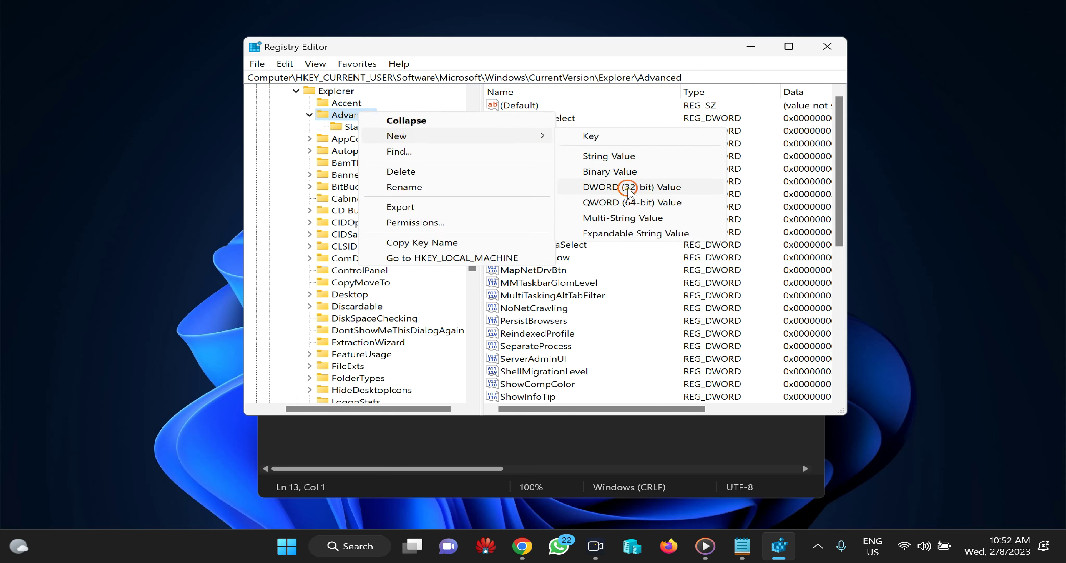
{"action": "left_click", "coordinate": [627, 186]}
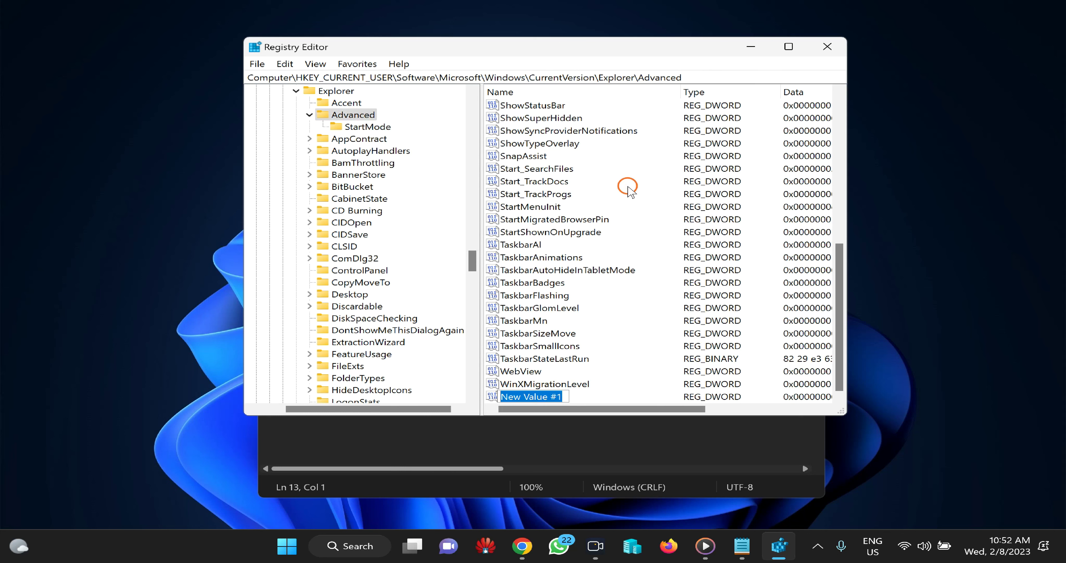
{"action": "type", "text": "Enable"}
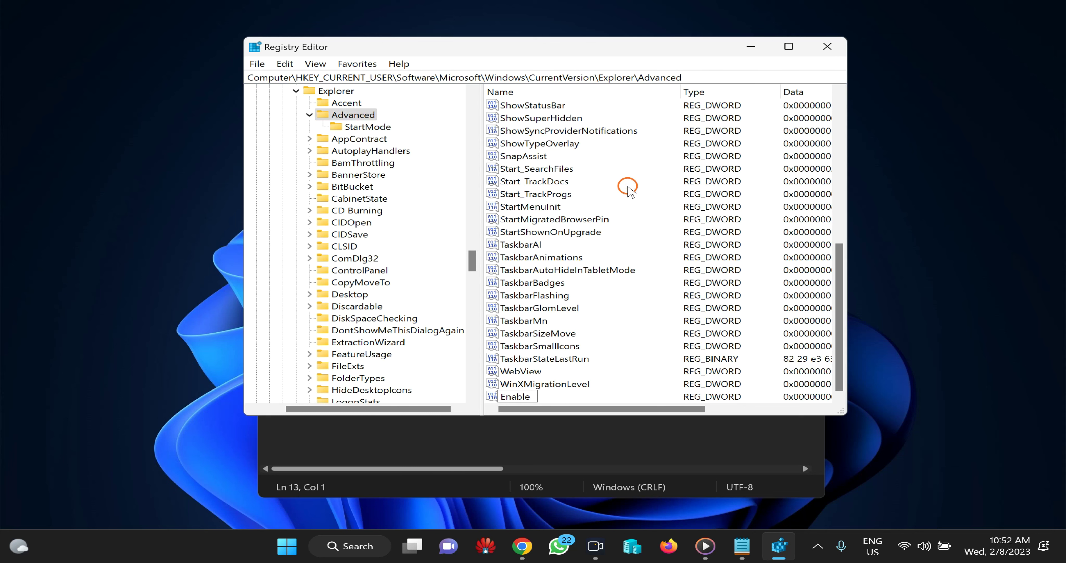
{"action": "type", "text": "XamlStartMenu"}
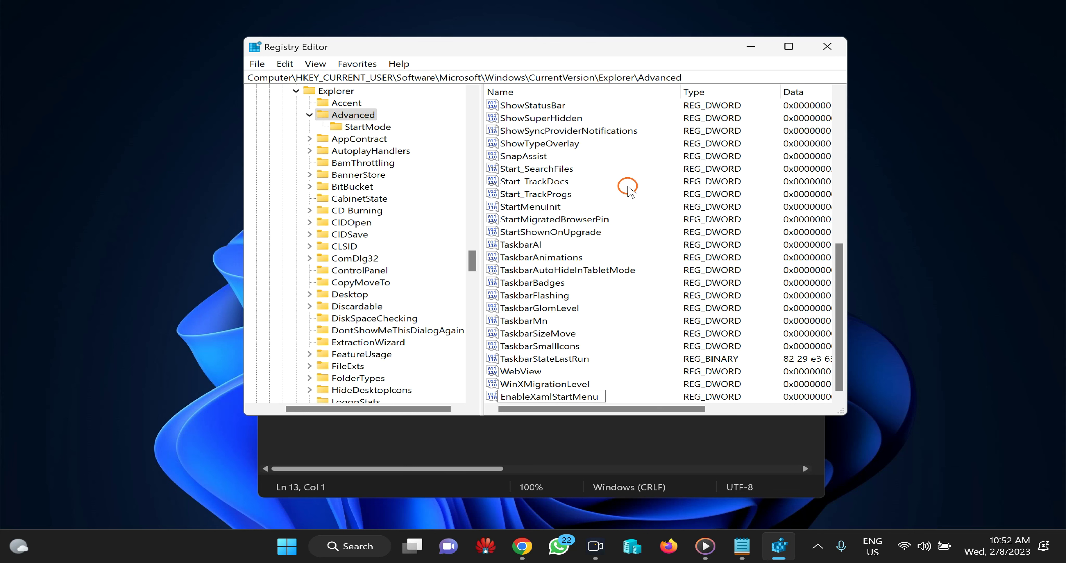
{"action": "key", "text": "Return"}
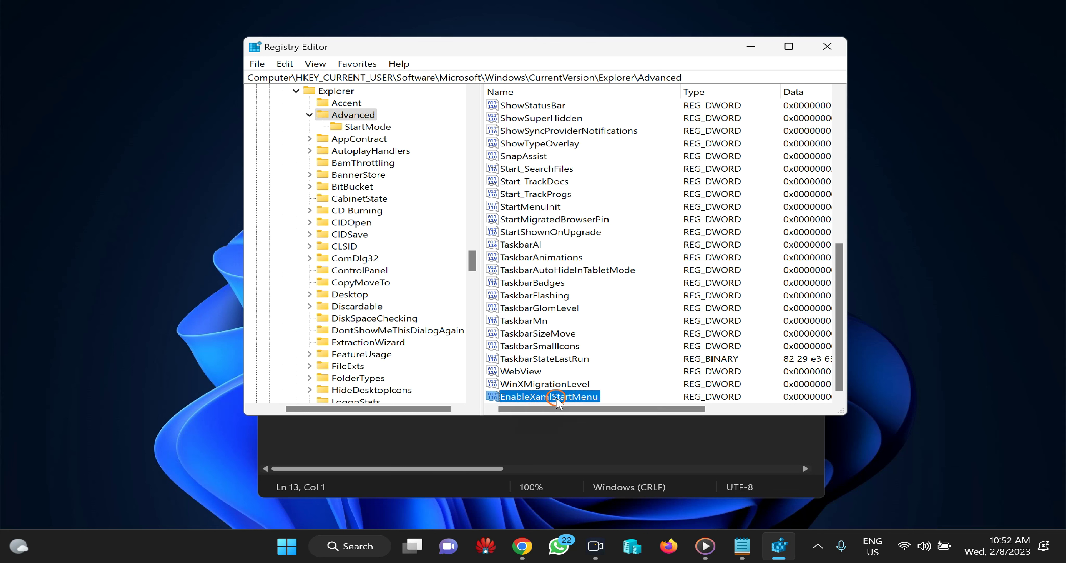
Accept value data 0 for EnableXamlStartMenu, and clear Registry Editor and Notepad off the desktop.
{"action": "double_click", "coordinate": [565, 397]}
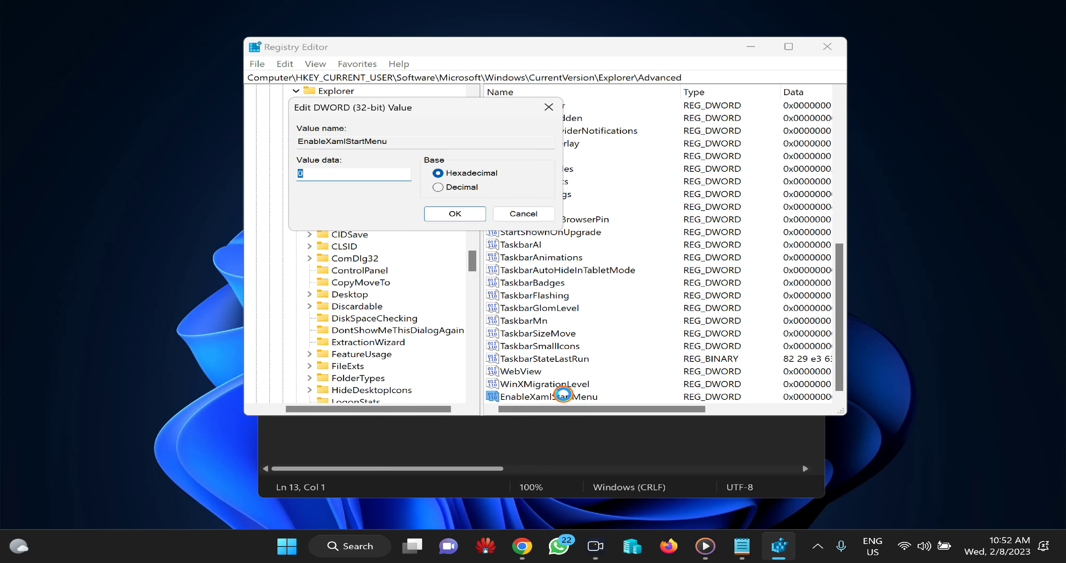
{"action": "left_click_drag", "start_coordinate": [419, 109], "coordinate": [633, 176]}
{"action": "left_click", "coordinate": [560, 238]}
{"action": "left_click_drag", "start_coordinate": [560, 238], "coordinate": [467, 241]}
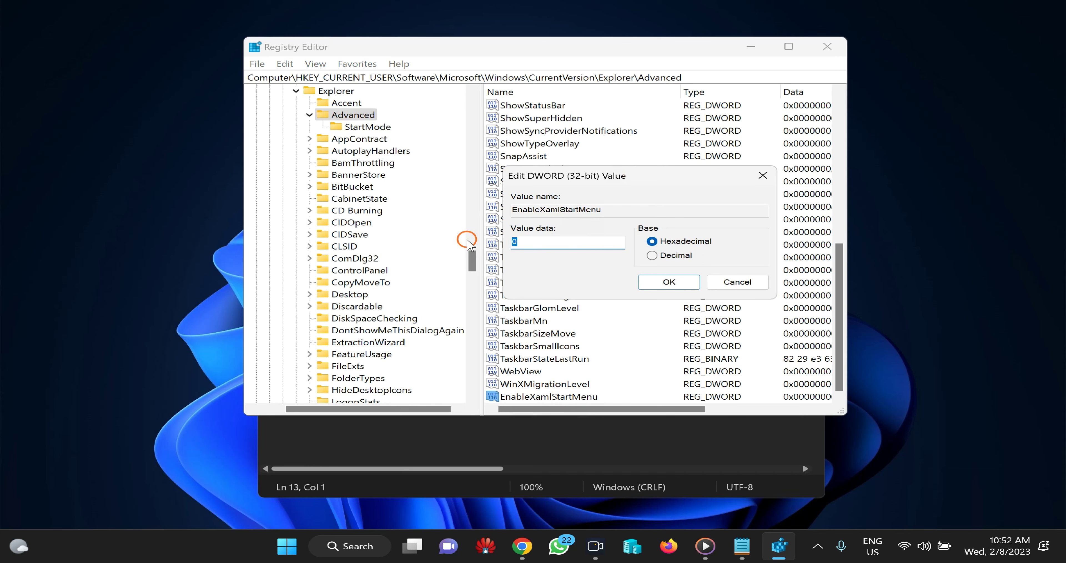
{"action": "left_click", "coordinate": [669, 282]}
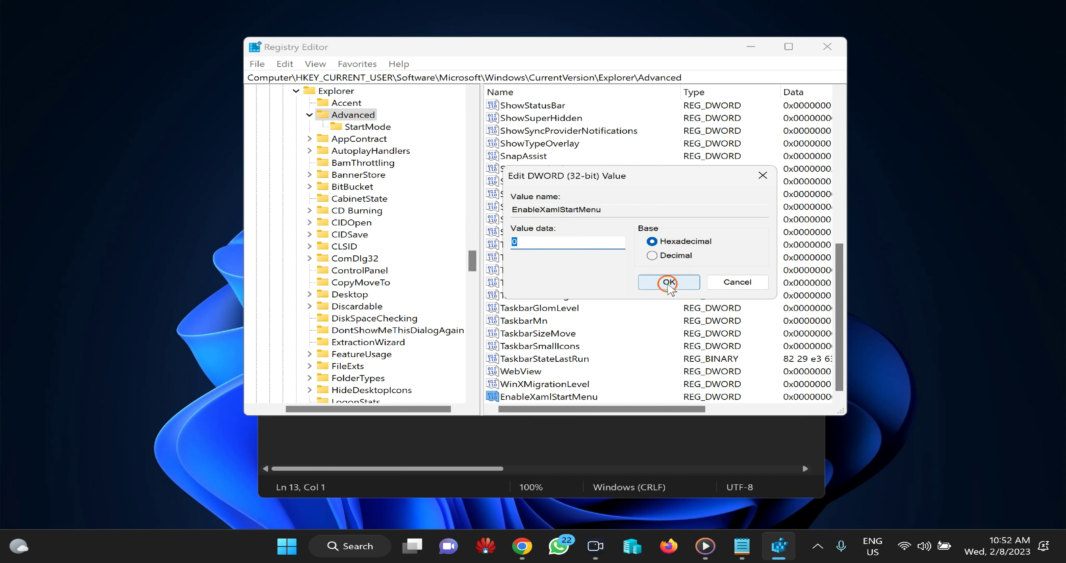
{"action": "left_click", "coordinate": [814, 45]}
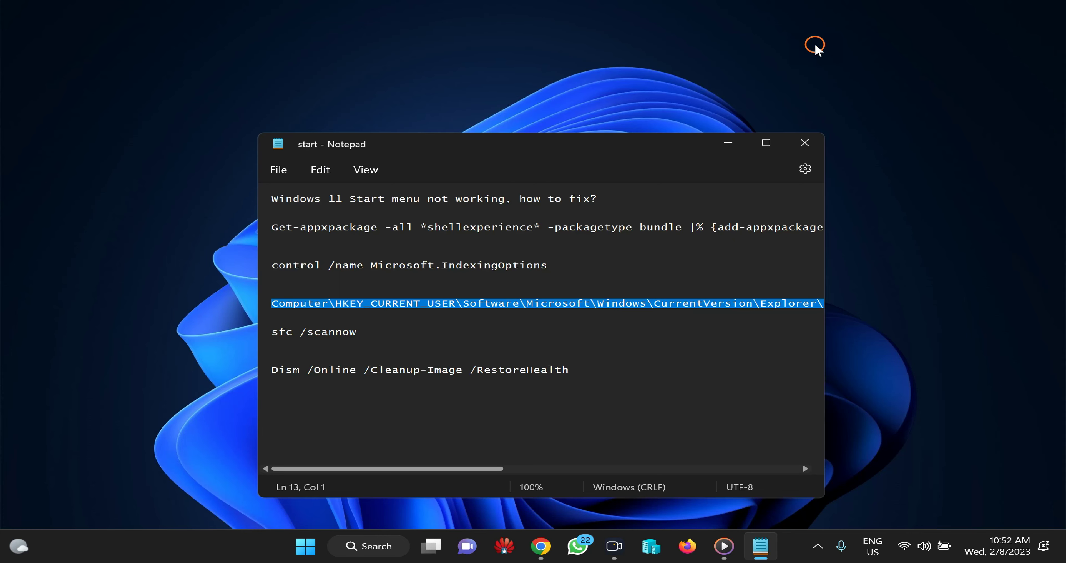
{"action": "left_click", "coordinate": [735, 144]}
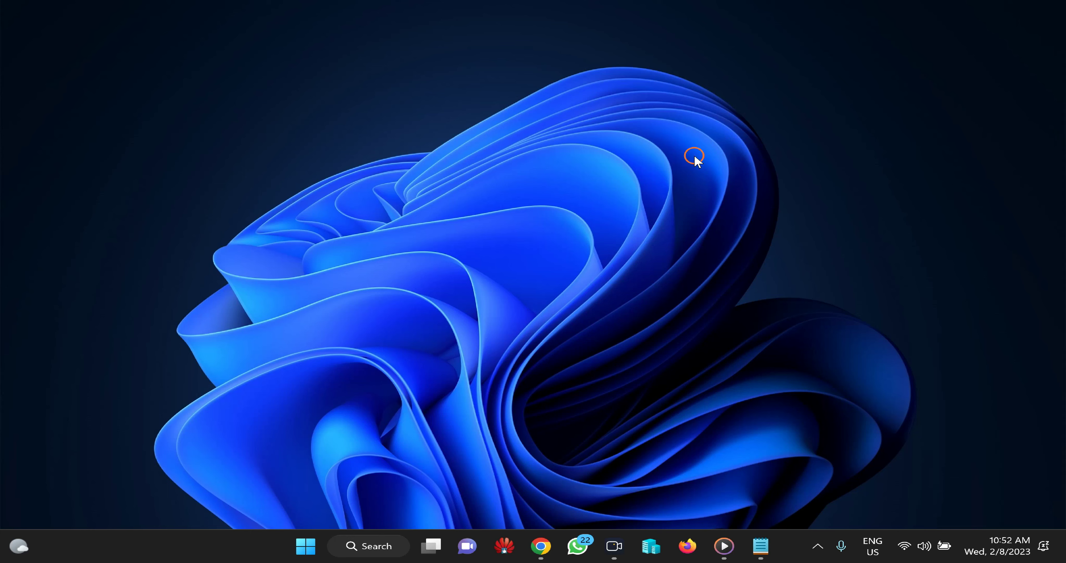
Check for updates on the Windows Update page of Settings, and close Settings once the check is done.
{"action": "left_click", "coordinate": [305, 545]}
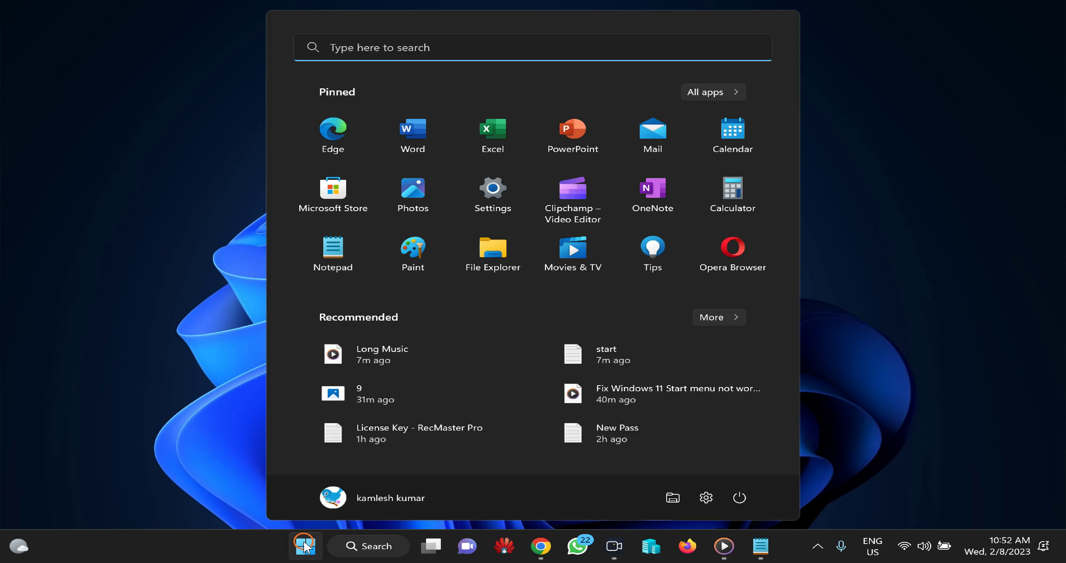
{"action": "left_click", "coordinate": [487, 201]}
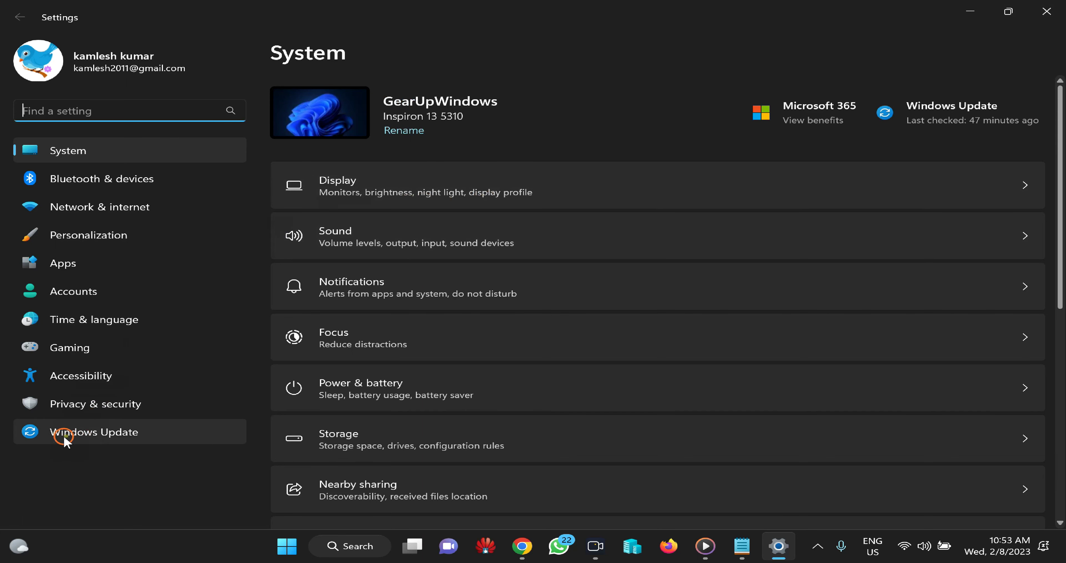
{"action": "left_click", "coordinate": [76, 434]}
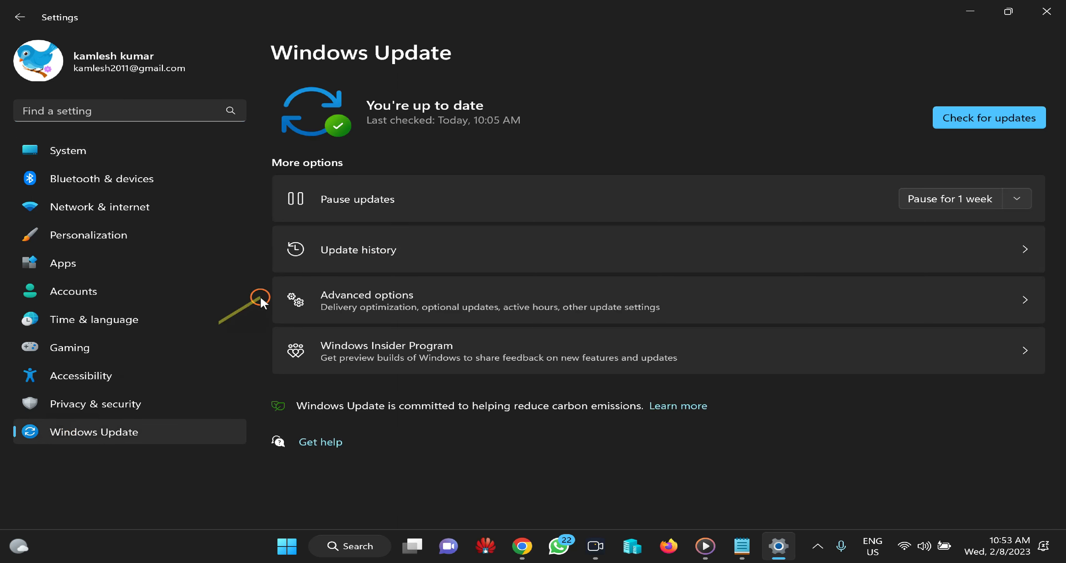
{"action": "left_click", "coordinate": [976, 118]}
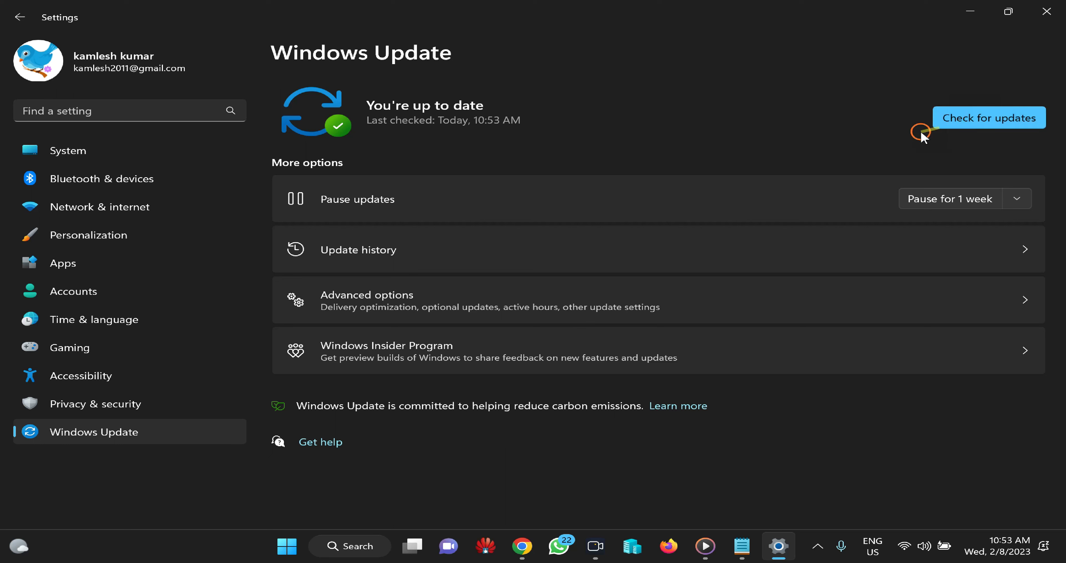
{"action": "left_click", "coordinate": [1047, 11]}
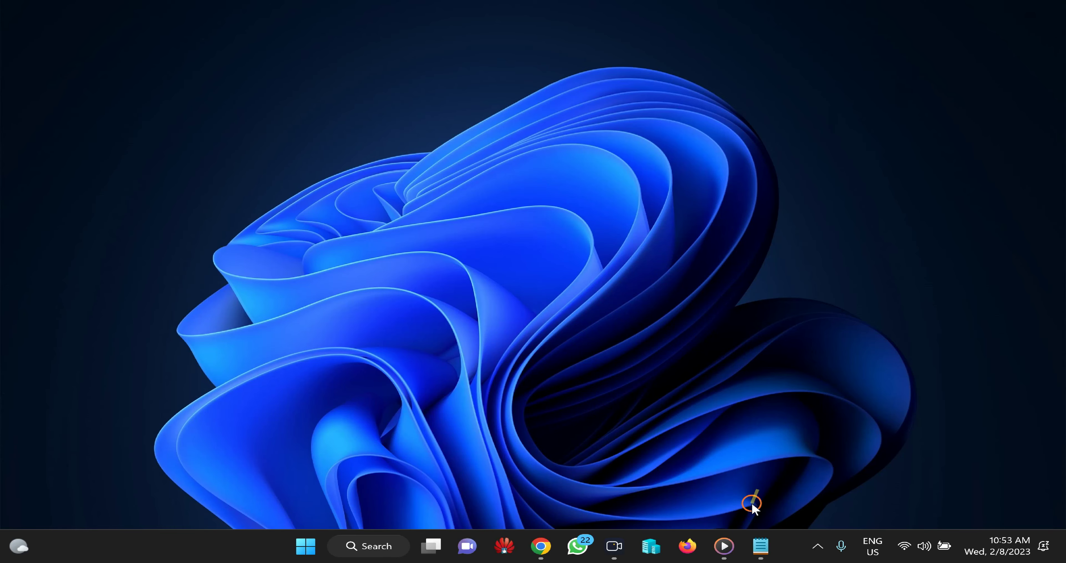
Copy the sfc /scannow command from the start Notepad file.
{"action": "left_click", "coordinate": [761, 546]}
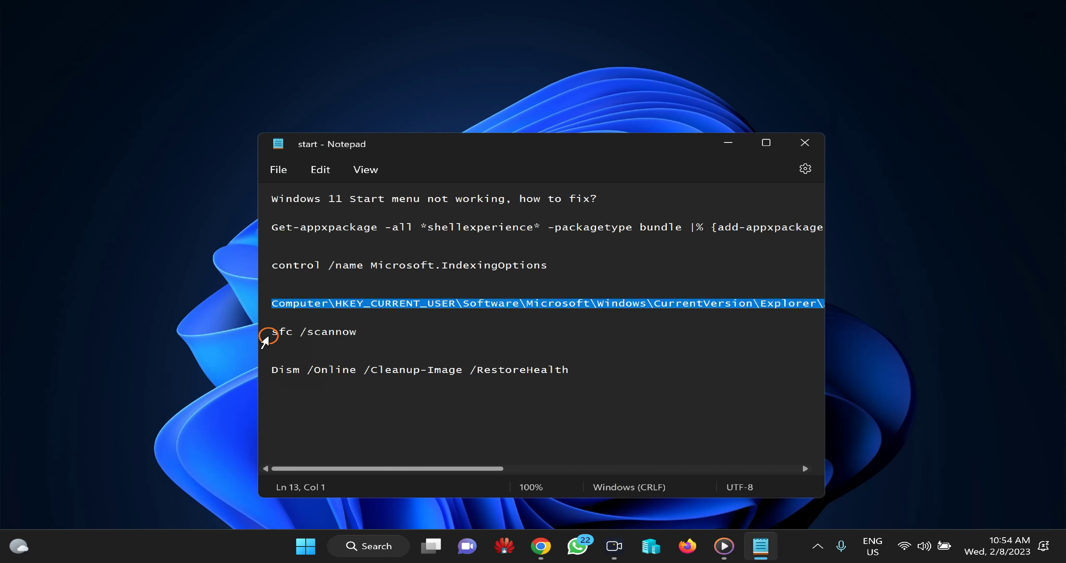
{"action": "left_click_drag", "start_coordinate": [268, 334], "coordinate": [253, 372]}
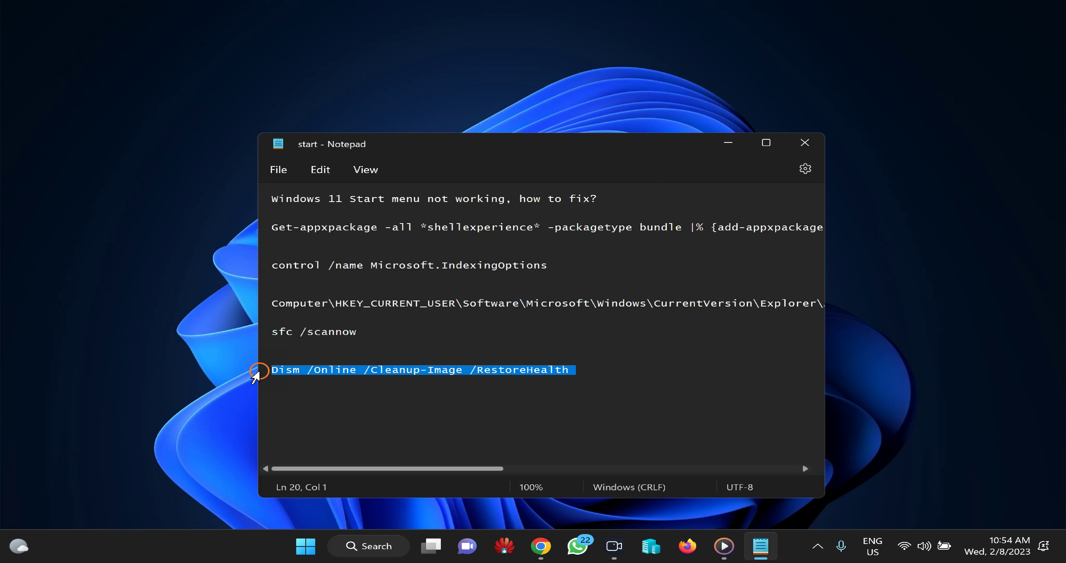
{"action": "left_click_drag", "start_coordinate": [356, 332], "coordinate": [273, 338]}
{"action": "key", "text": "ctrl+c"}
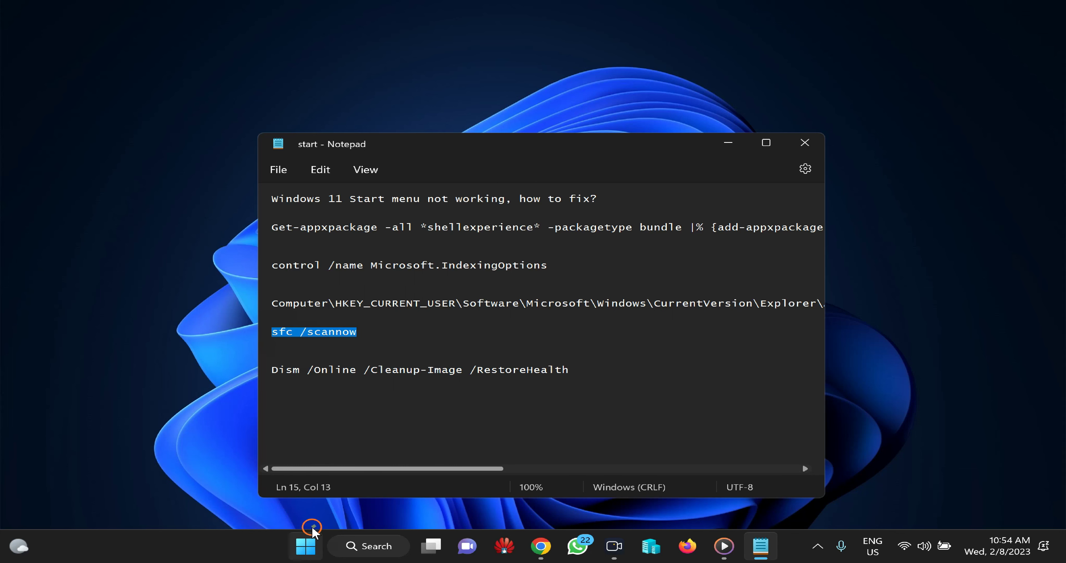
Open Command Prompt as administrator by searching for cmd, and paste sfc /scannow at the prompt without running it.
{"action": "left_click", "coordinate": [304, 548]}
{"action": "type", "text": "cmd"}
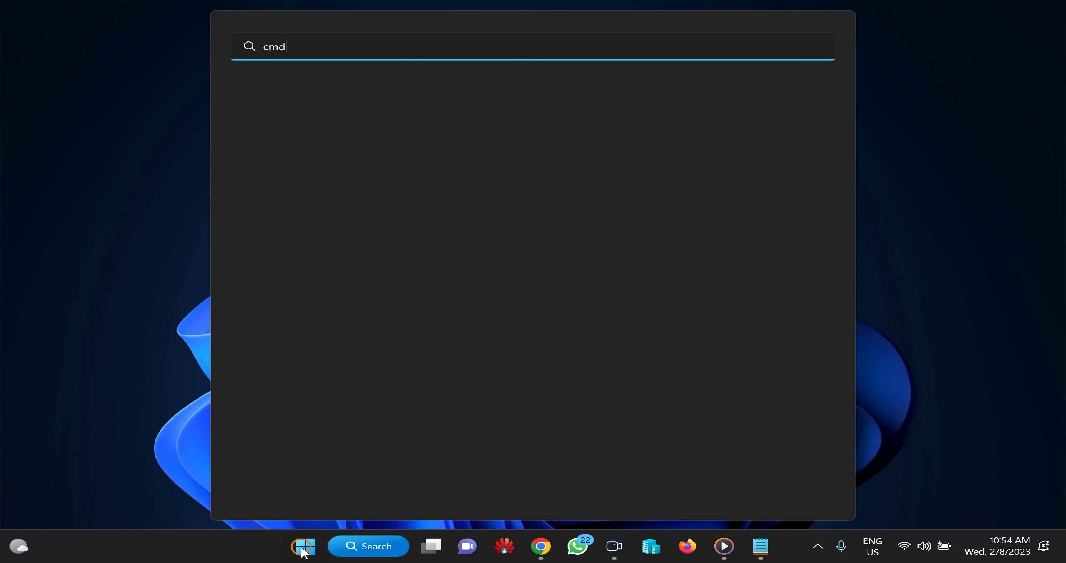
{"action": "right_click", "coordinate": [412, 168]}
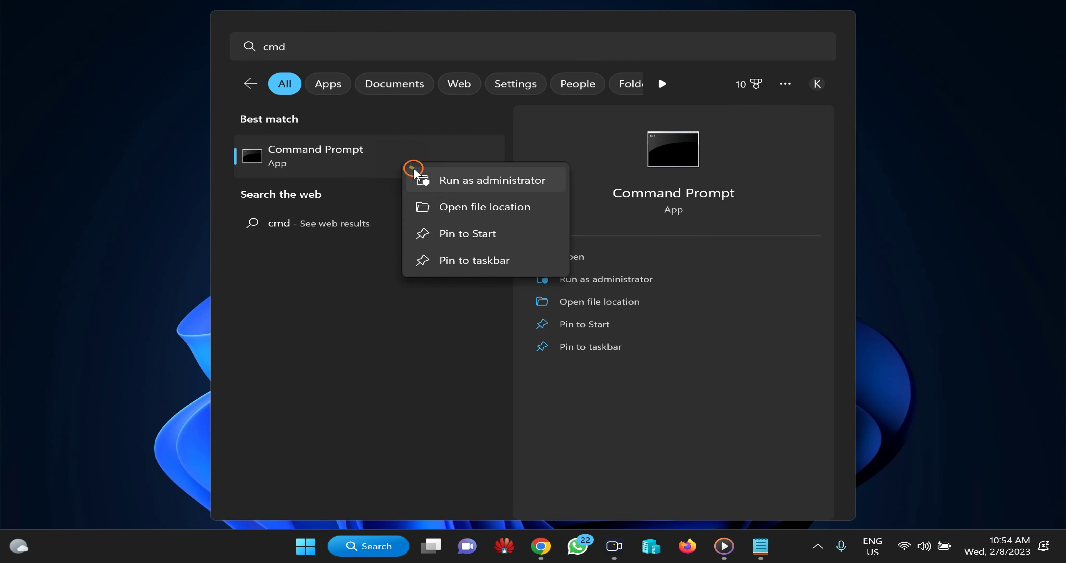
{"action": "left_click", "coordinate": [442, 179]}
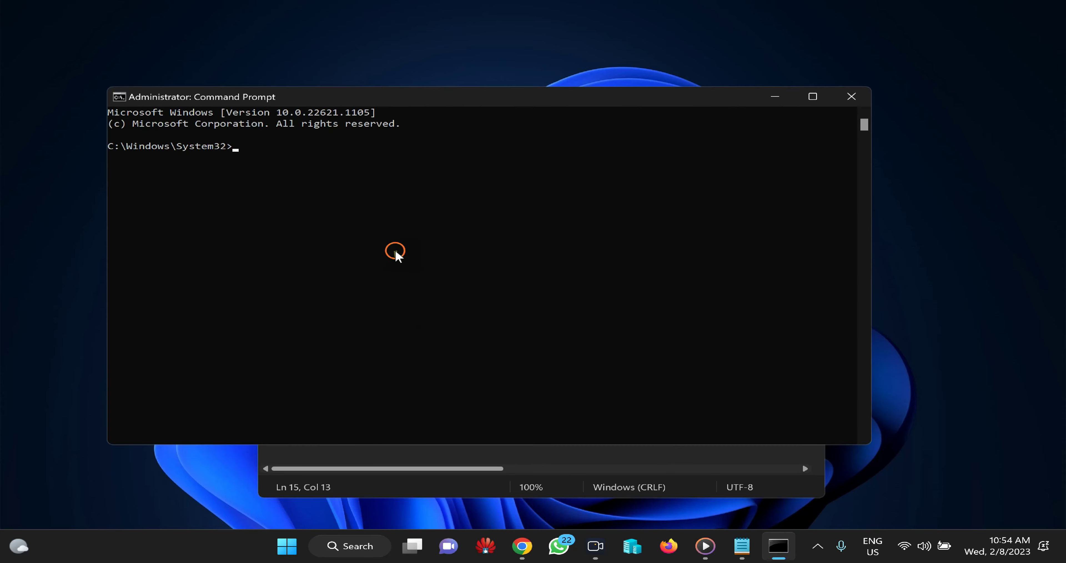
{"action": "key", "text": "ctrl+v"}
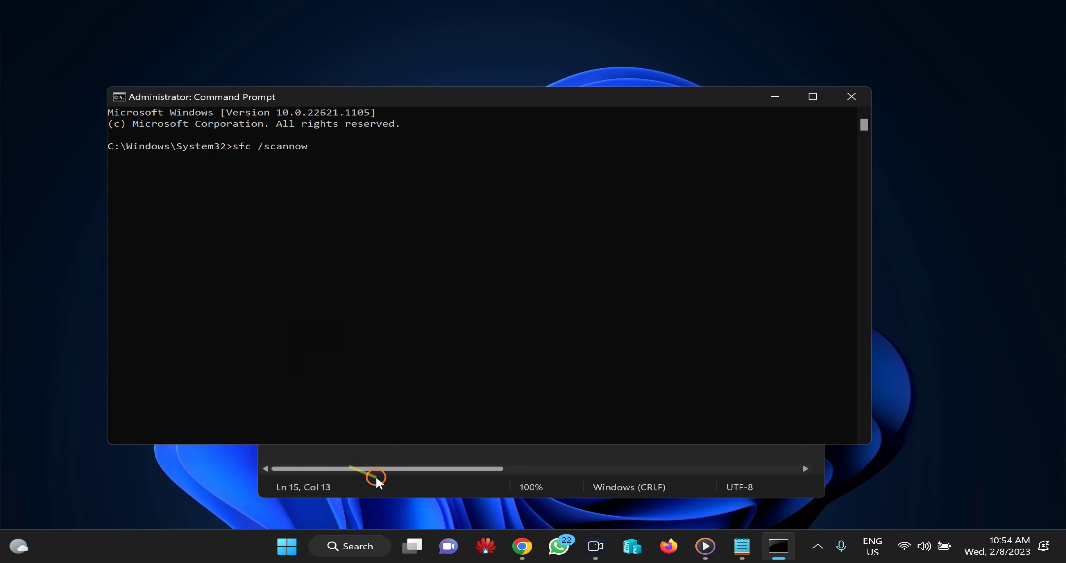
Replace the pending sfc /scannow command with Dism /Online /Cleanup-Image /RestoreHealth copied from the Notepad file, and run it.
{"action": "left_click", "coordinate": [742, 546]}
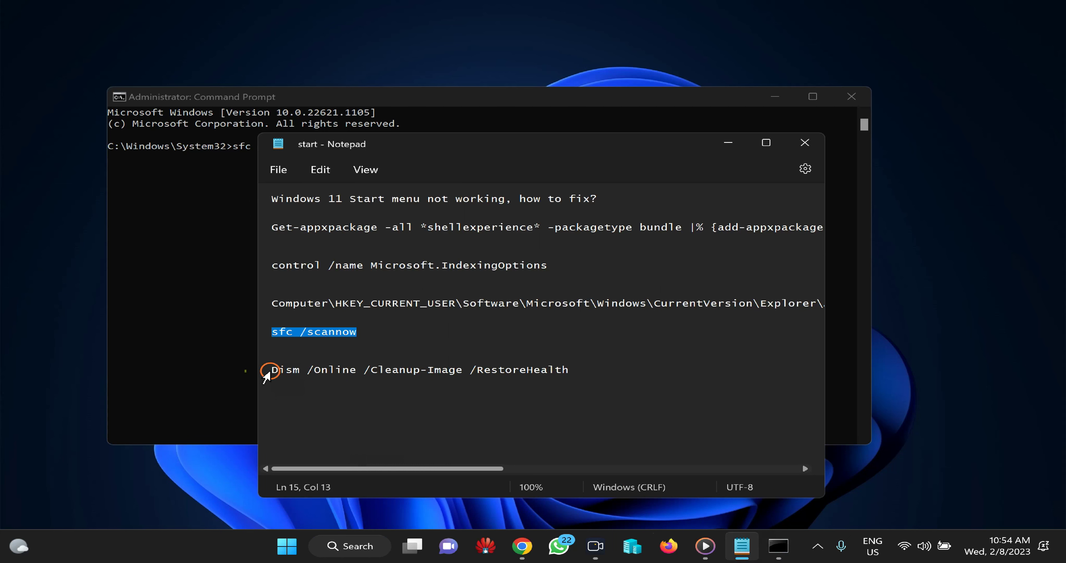
{"action": "triple_click", "coordinate": [265, 372]}
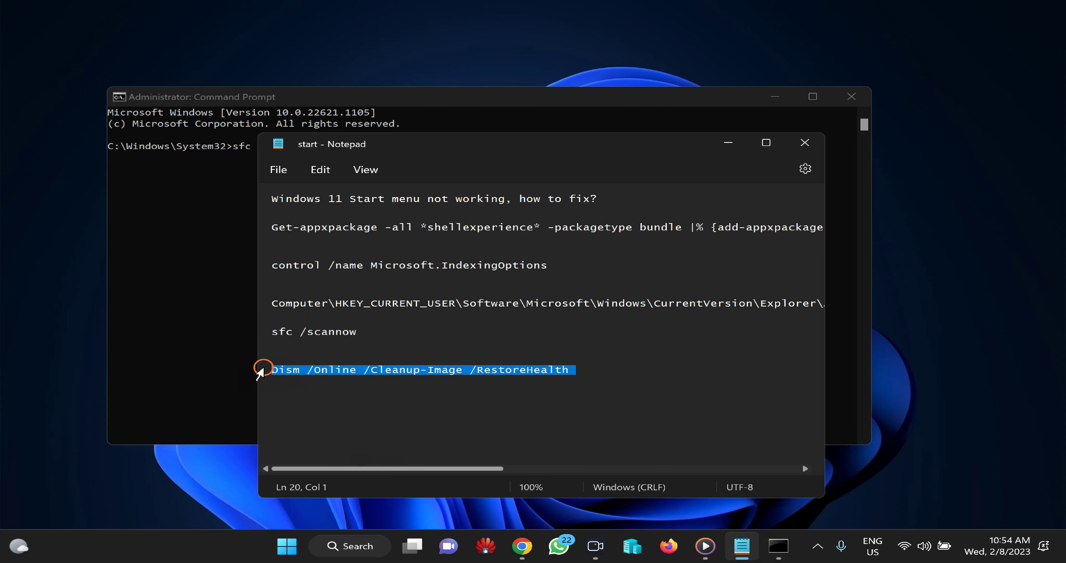
{"action": "left_click", "coordinate": [225, 97]}
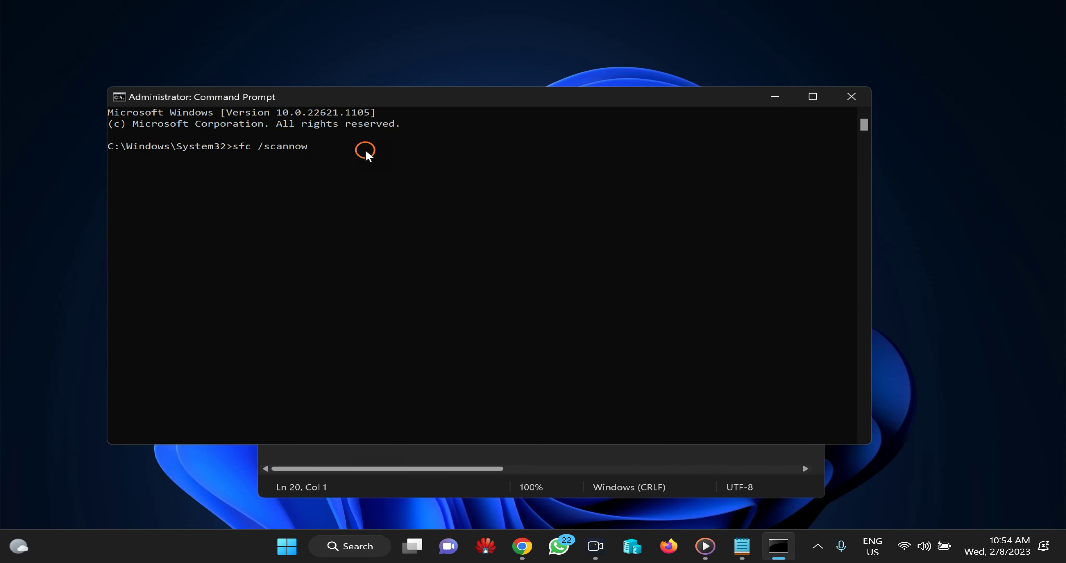
{"action": "left_click_drag", "start_coordinate": [366, 151], "coordinate": [238, 153]}
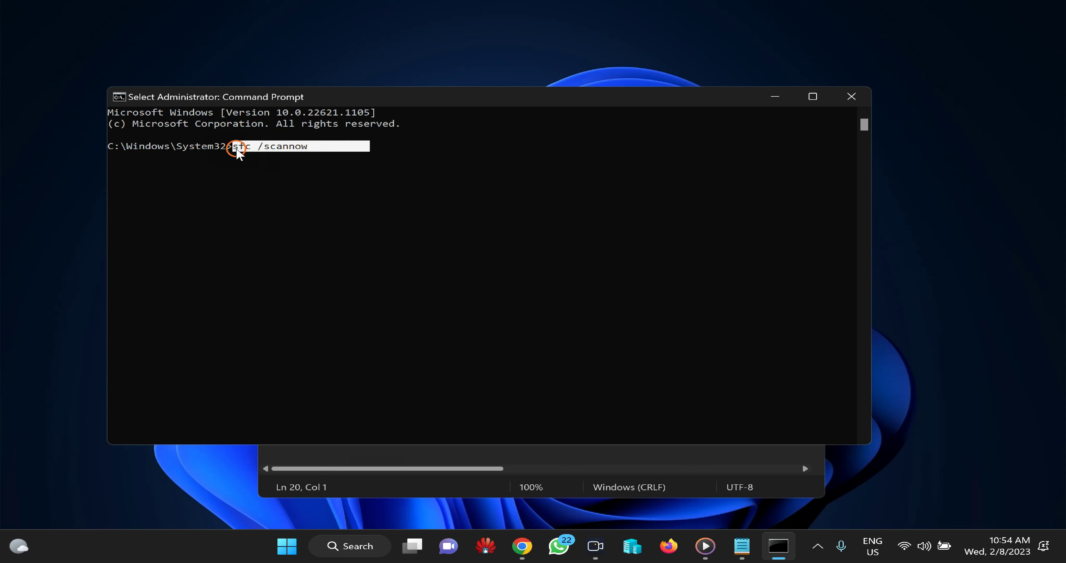
{"action": "key", "text": "ctrl+c"}
{"action": "key", "text": "BackSpace"}
{"action": "key", "text": "BackSpace"}
{"action": "key", "text": "BackSpace"}
{"action": "key", "text": "BackSpace"}
{"action": "key", "text": "BackSpace"}
{"action": "key", "text": "BackSpace"}
{"action": "key", "text": "BackSpace"}
{"action": "key", "text": "BackSpace"}
{"action": "key", "text": "BackSpace"}
{"action": "key", "text": "BackSpace"}
{"action": "key", "text": "BackSpace"}
{"action": "key", "text": "BackSpace"}
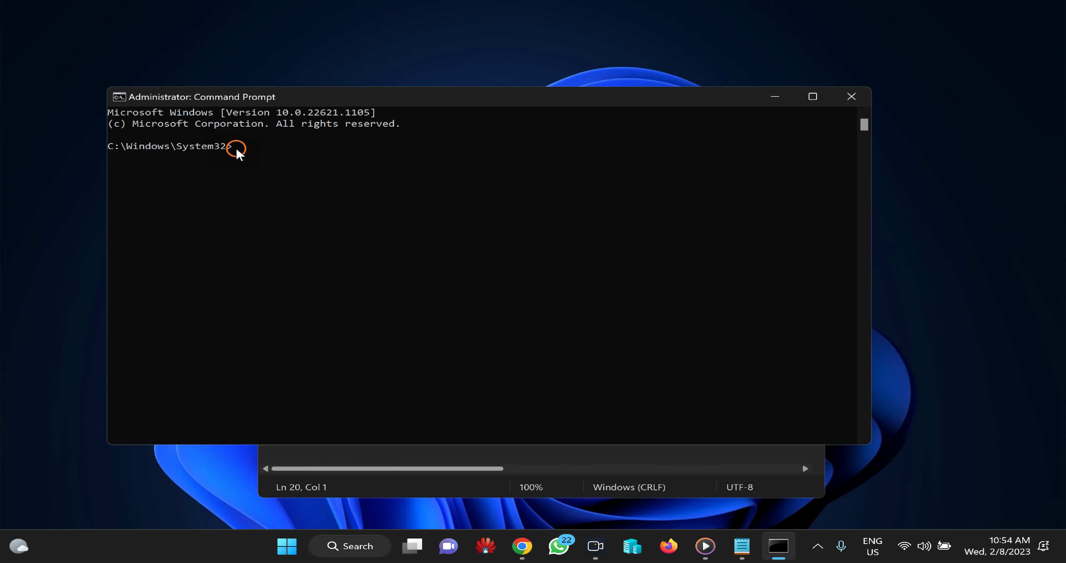
{"action": "key", "text": "ctrl+v"}
{"action": "key", "text": "Return"}
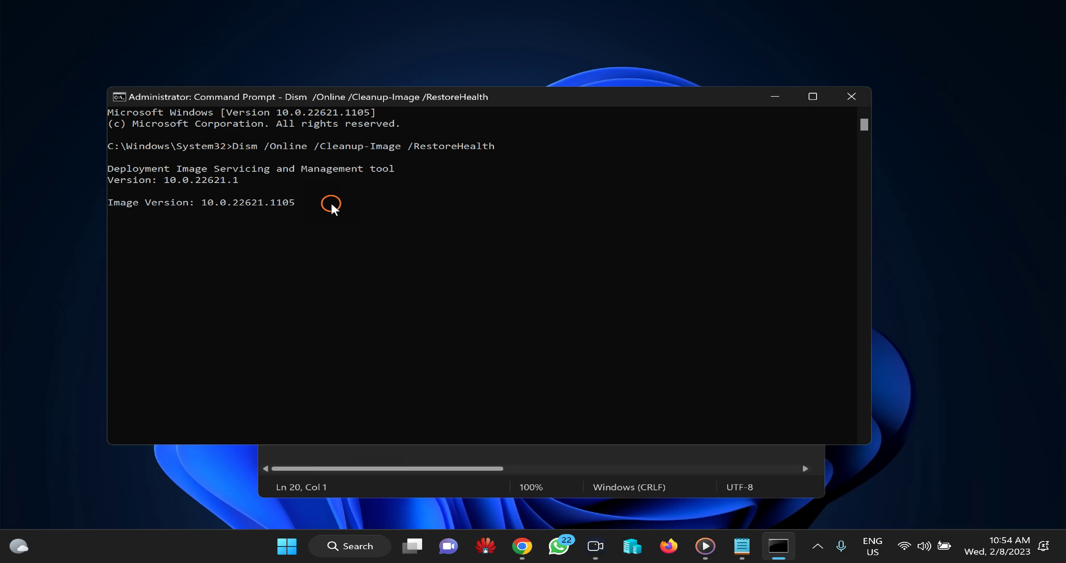